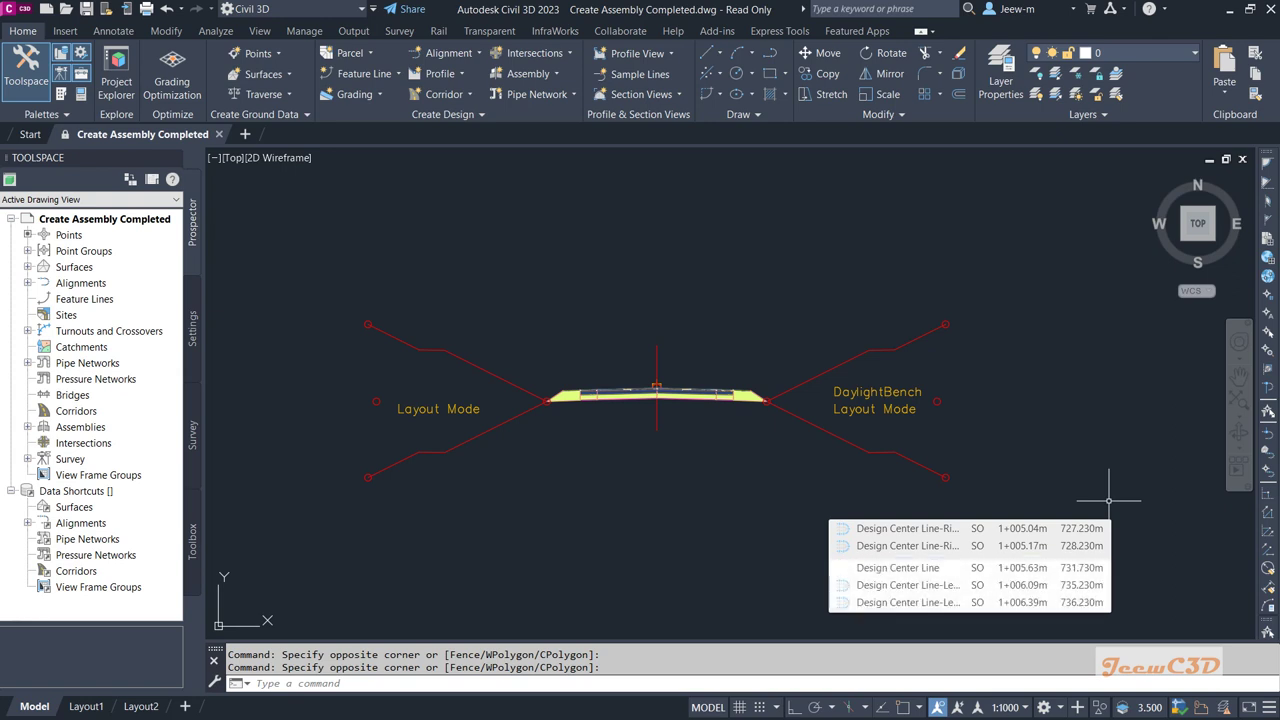
Examine the assembly, the road alignment and the profile view in the drawing.
mouse_move(1135, 521)
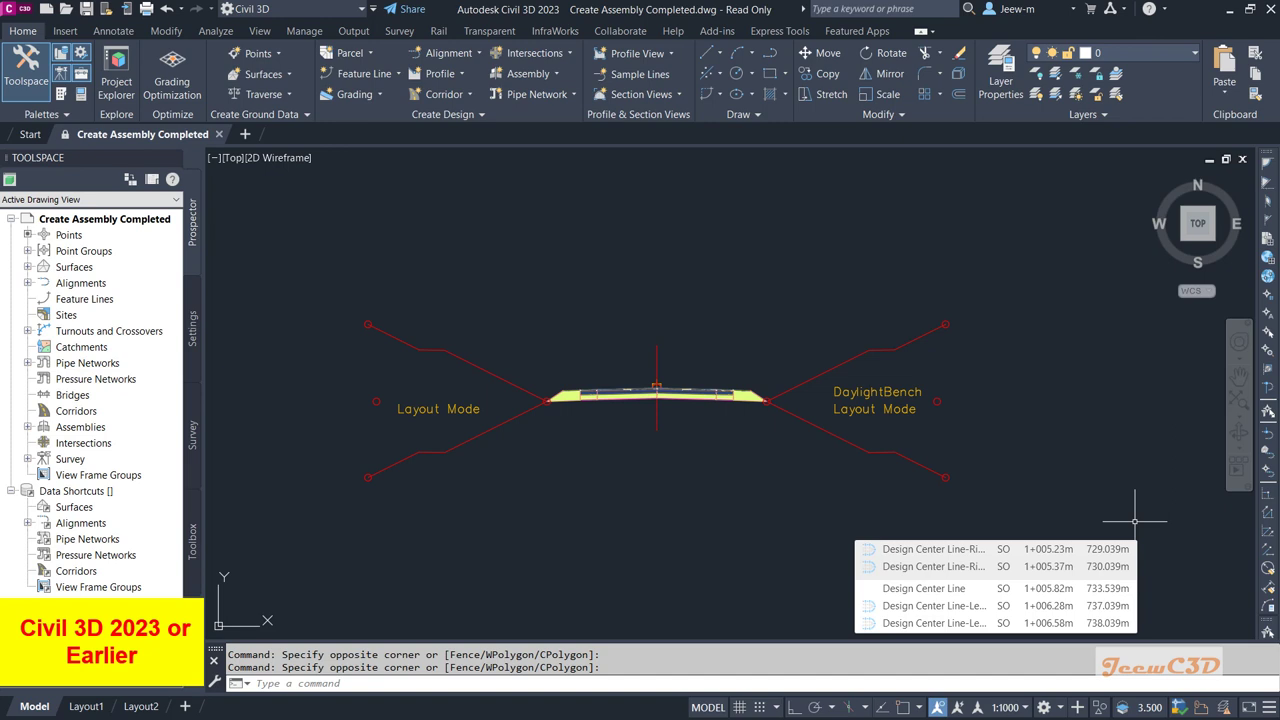
scroll(722, 472, "down", 8)
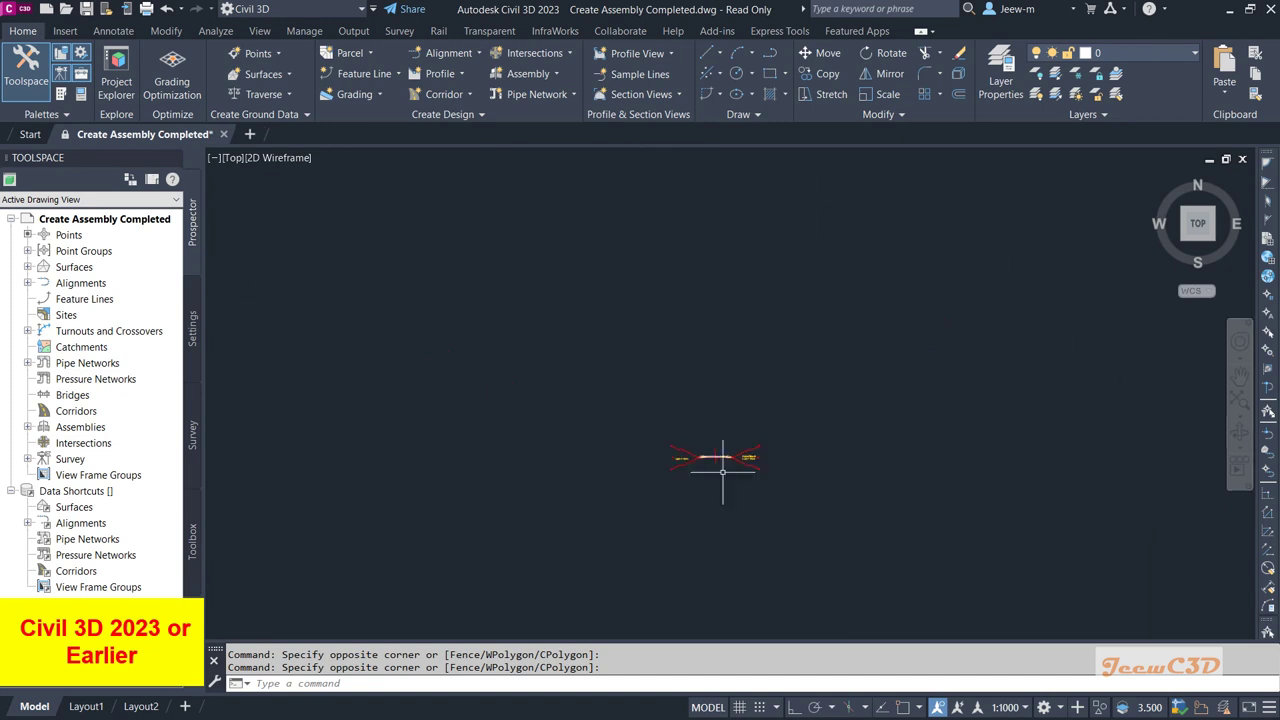
scroll(530, 475, "up", 8)
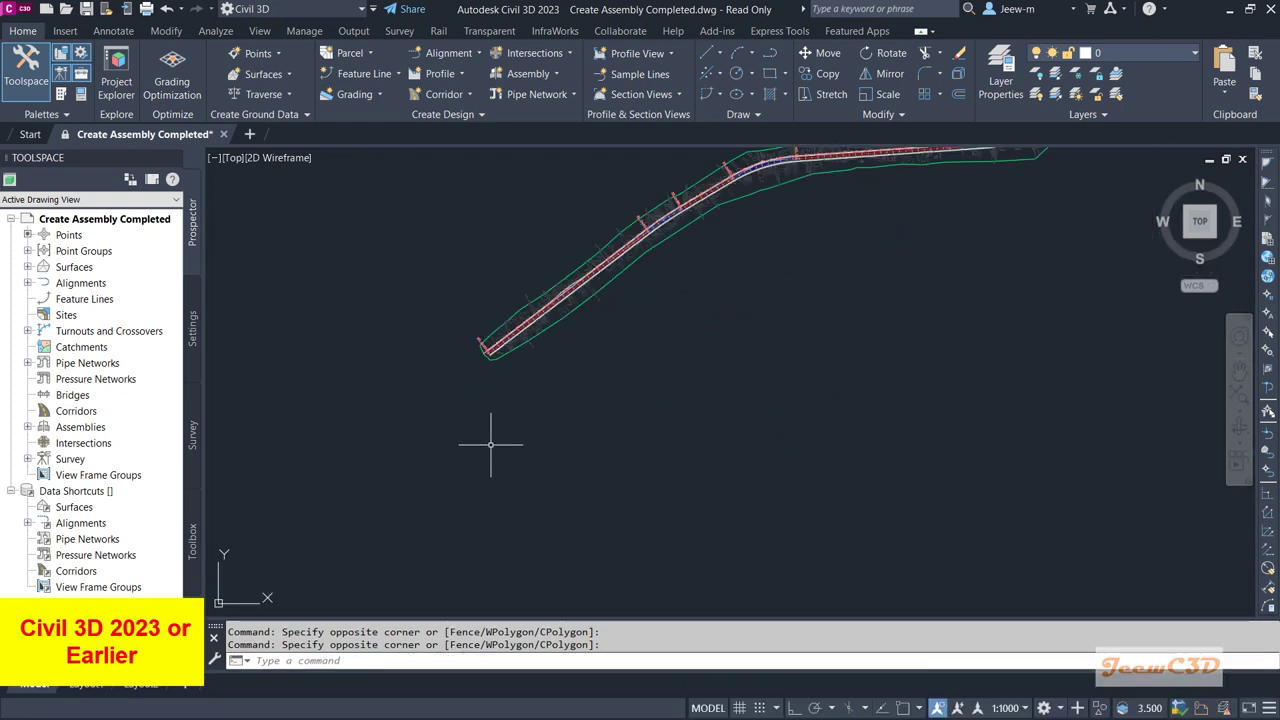
scroll(503, 391, "up", 3)
middle_click_drag(503, 391, 349, 443)
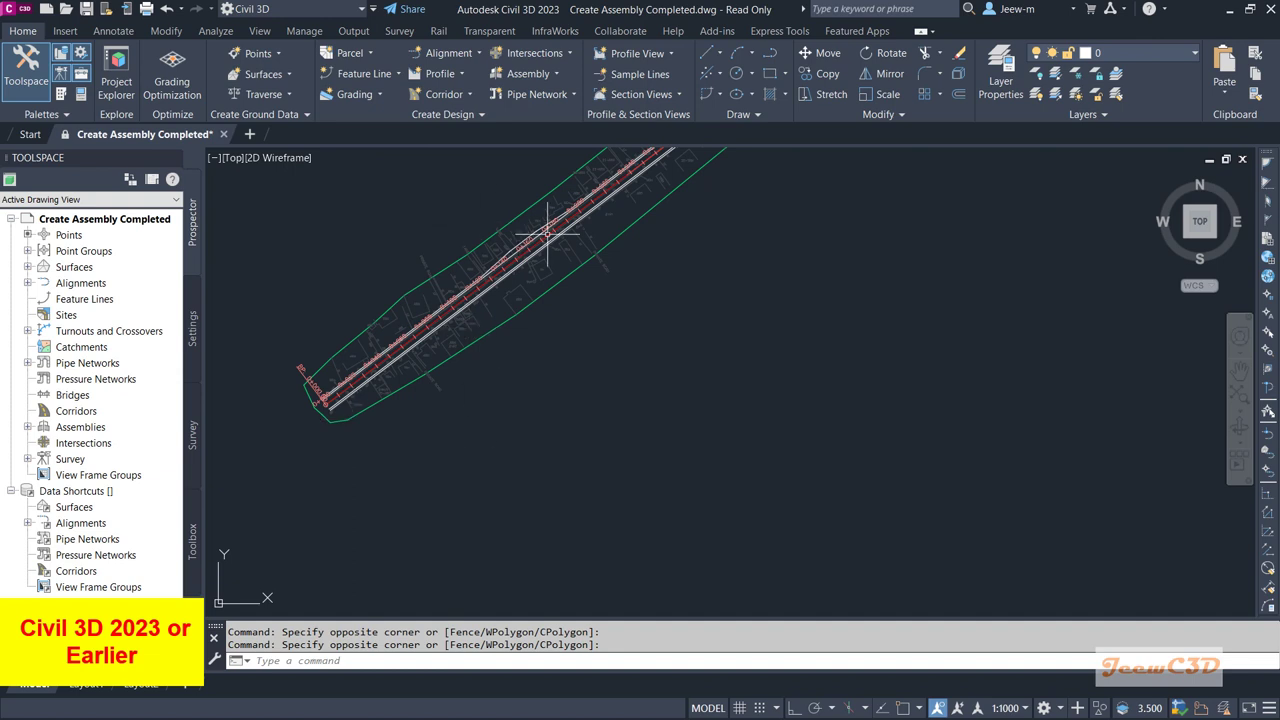
scroll(636, 458, "down", 3)
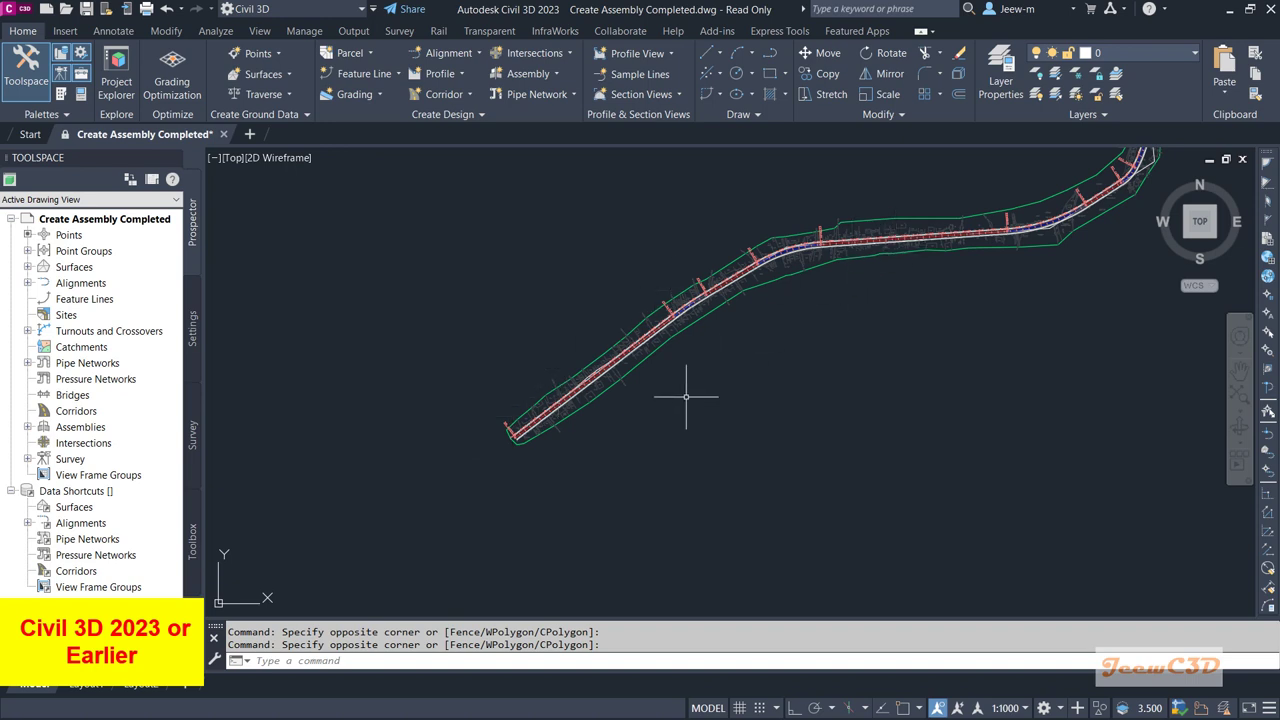
scroll(651, 451, "down", 1)
scroll(651, 451, "down", 3)
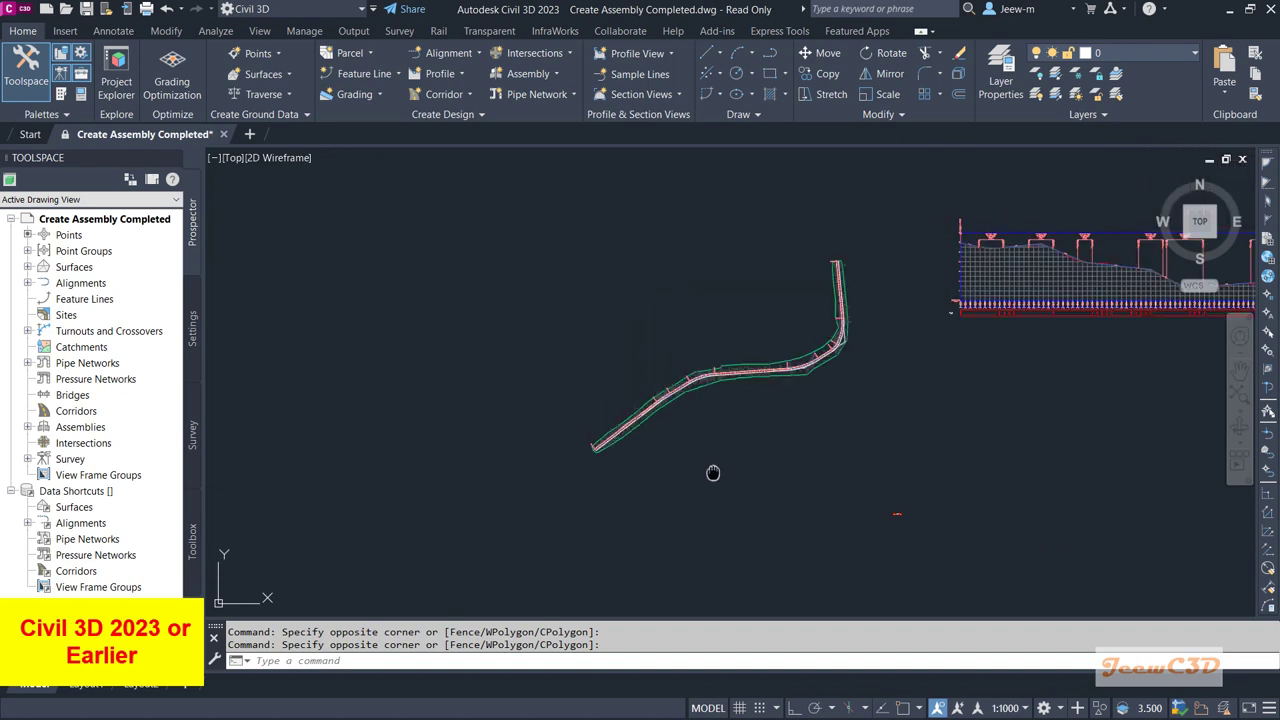
middle_click_drag(713, 472, 605, 426)
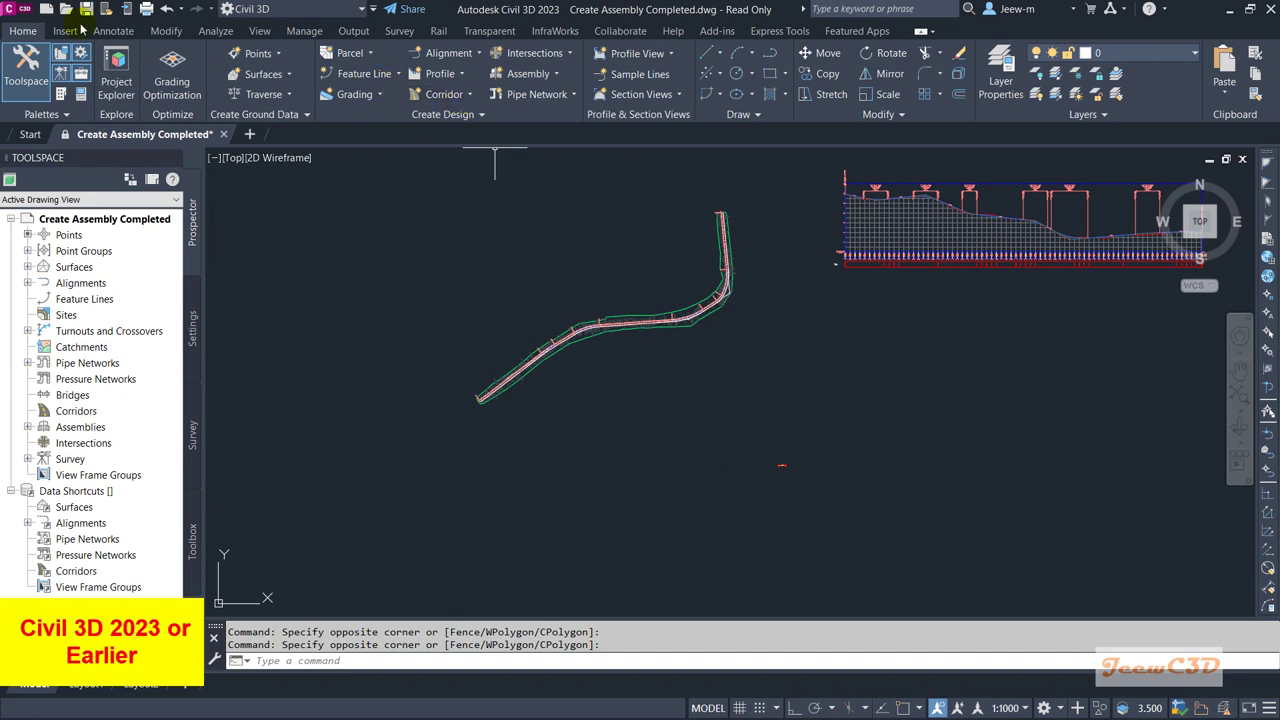
Start creating a corridor and name it Two Lane Road Corridor.
left_click(440, 98)
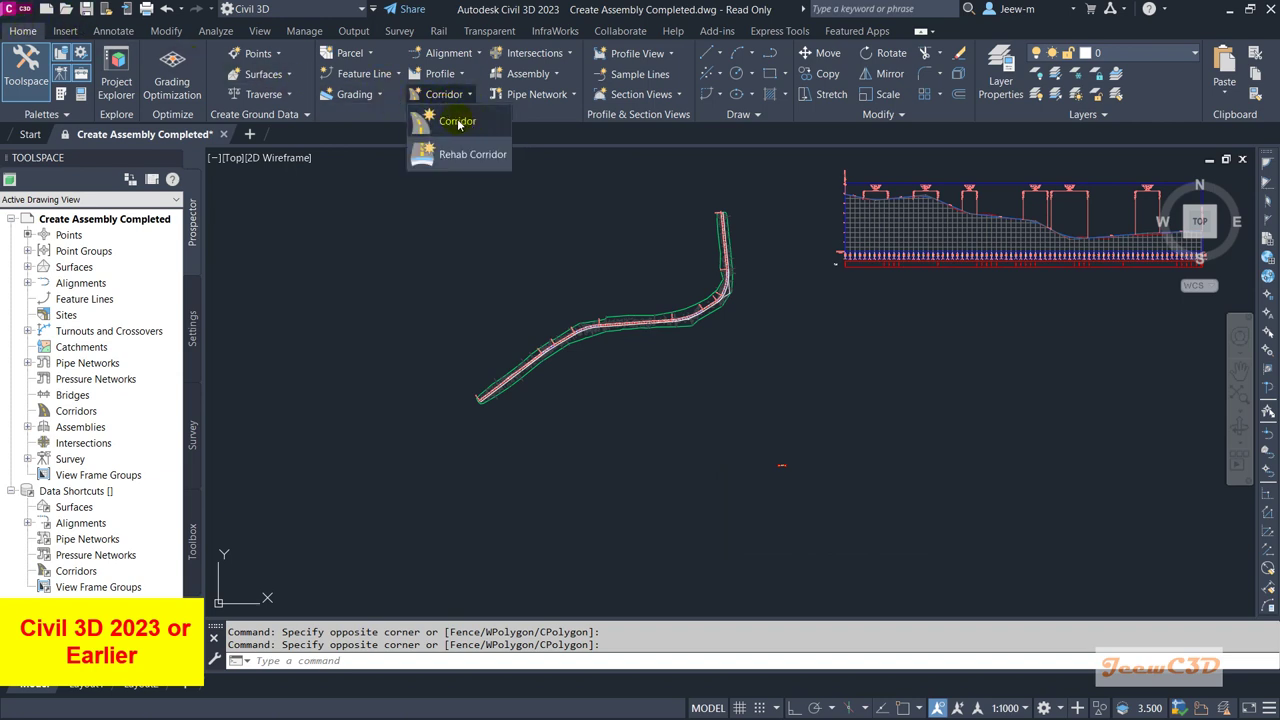
left_click(458, 122)
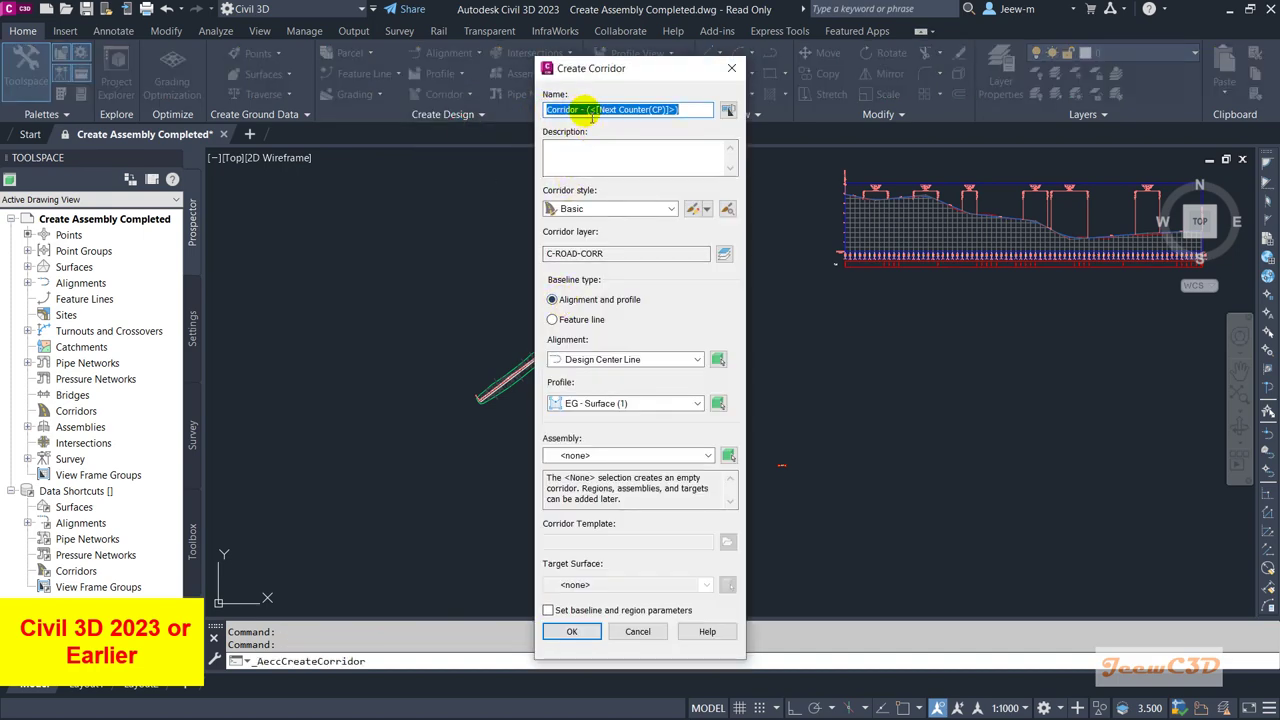
type("Two Lane Road Corridor")
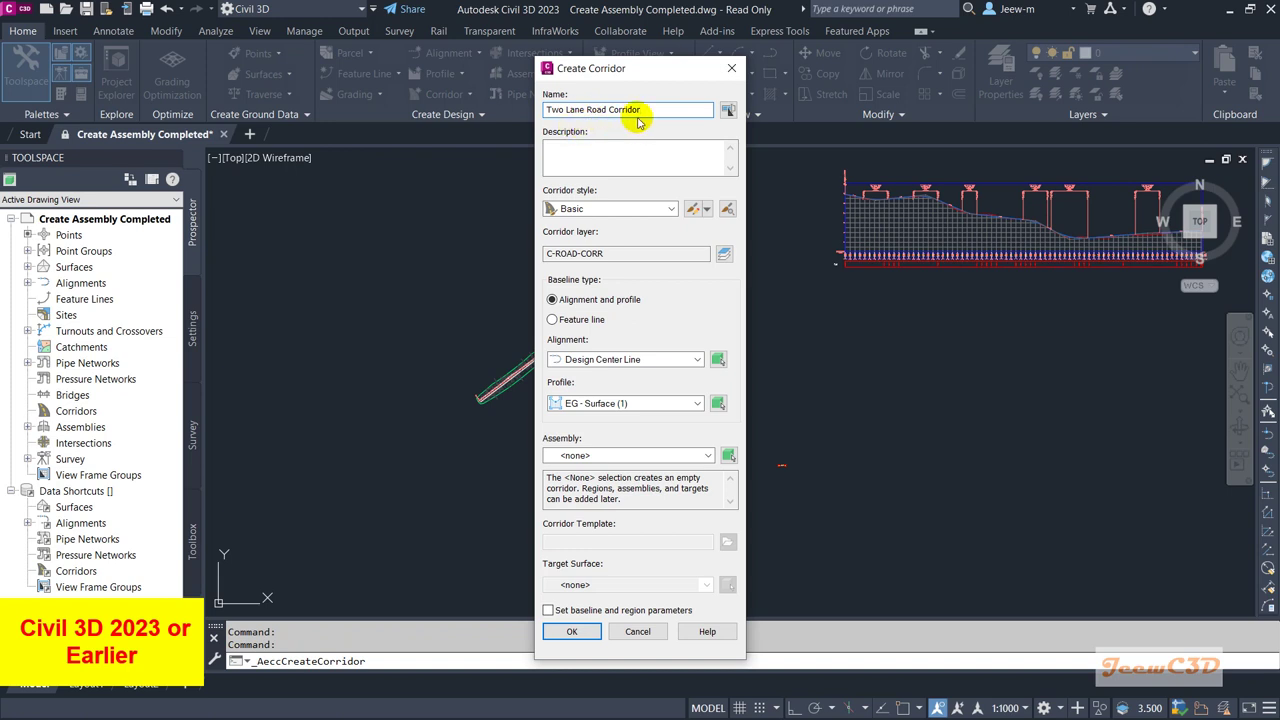
left_click(610, 148)
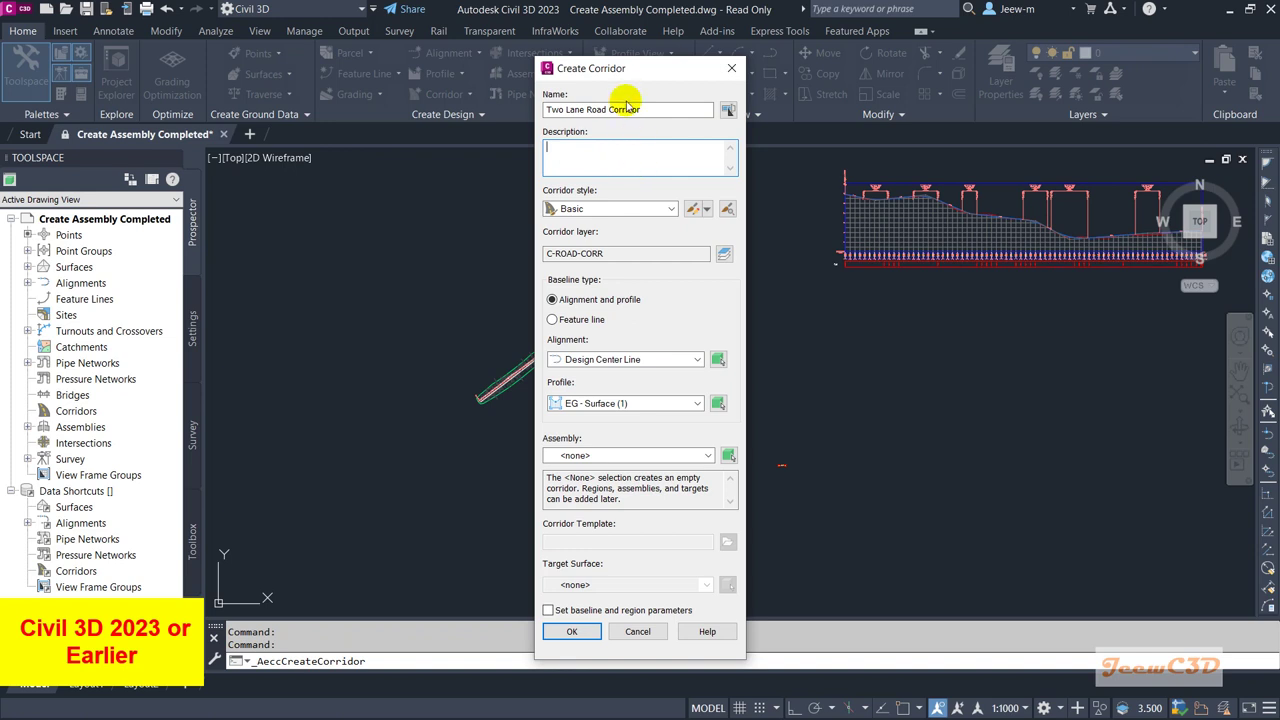
left_click_drag(615, 68, 586, 29)
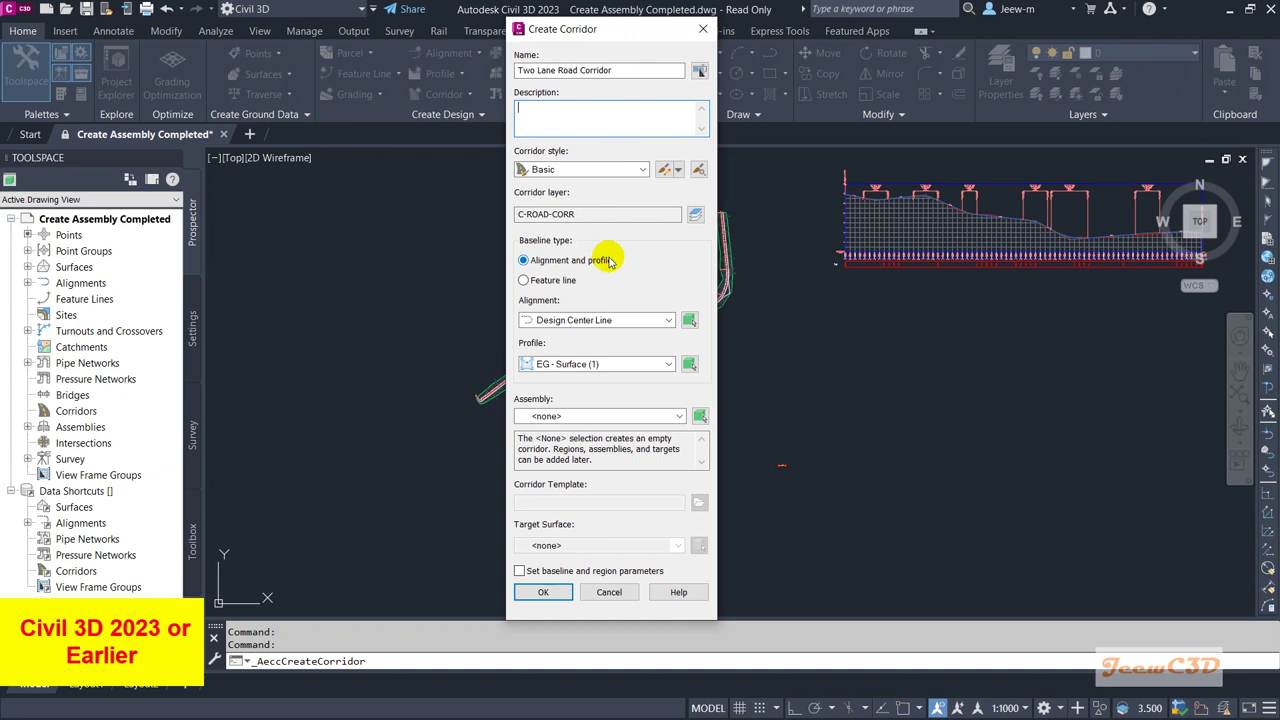
Set the corridor's baseline to the Design Center Line alignment with the Proposed Profile.
left_click(574, 320)
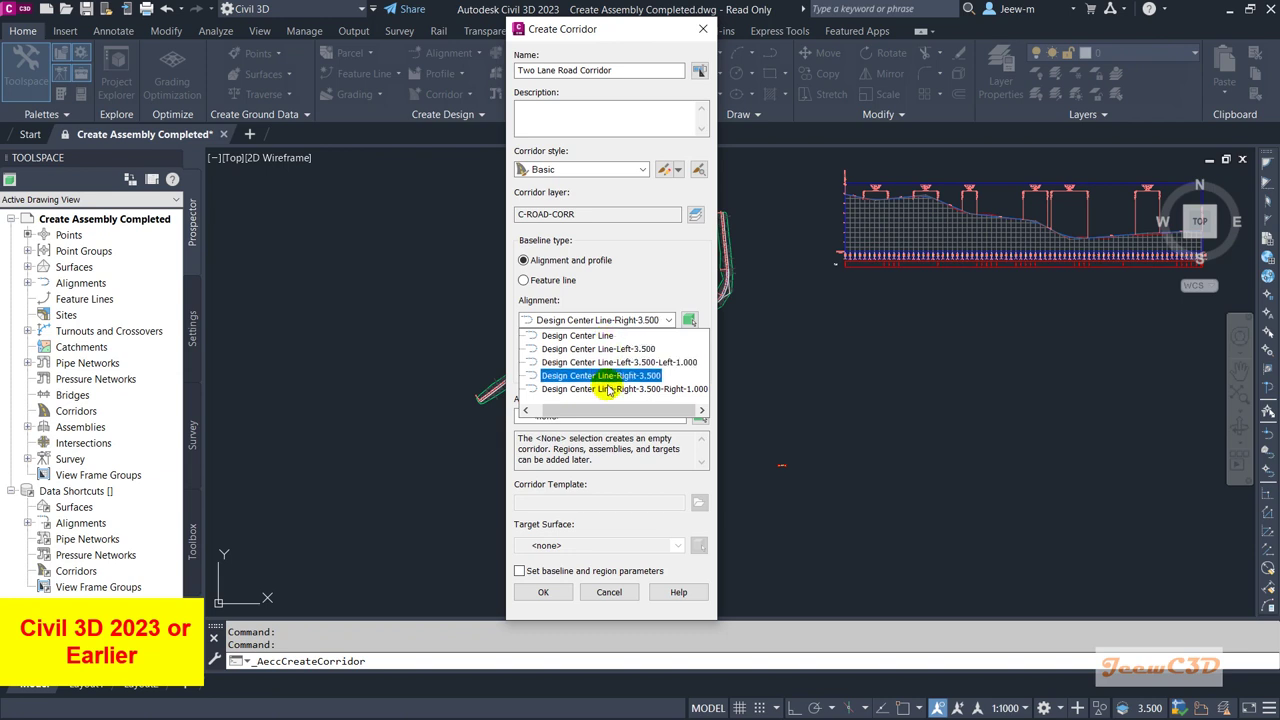
left_click(600, 336)
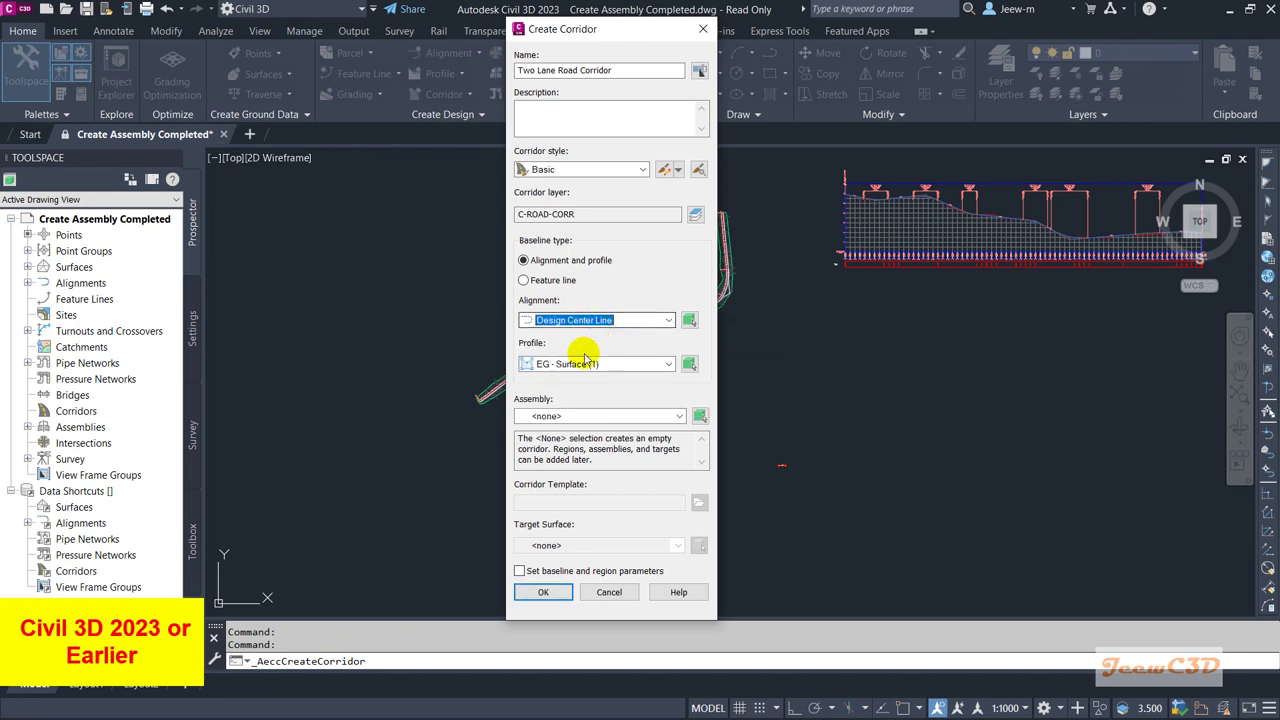
left_click(600, 365)
left_click(597, 393)
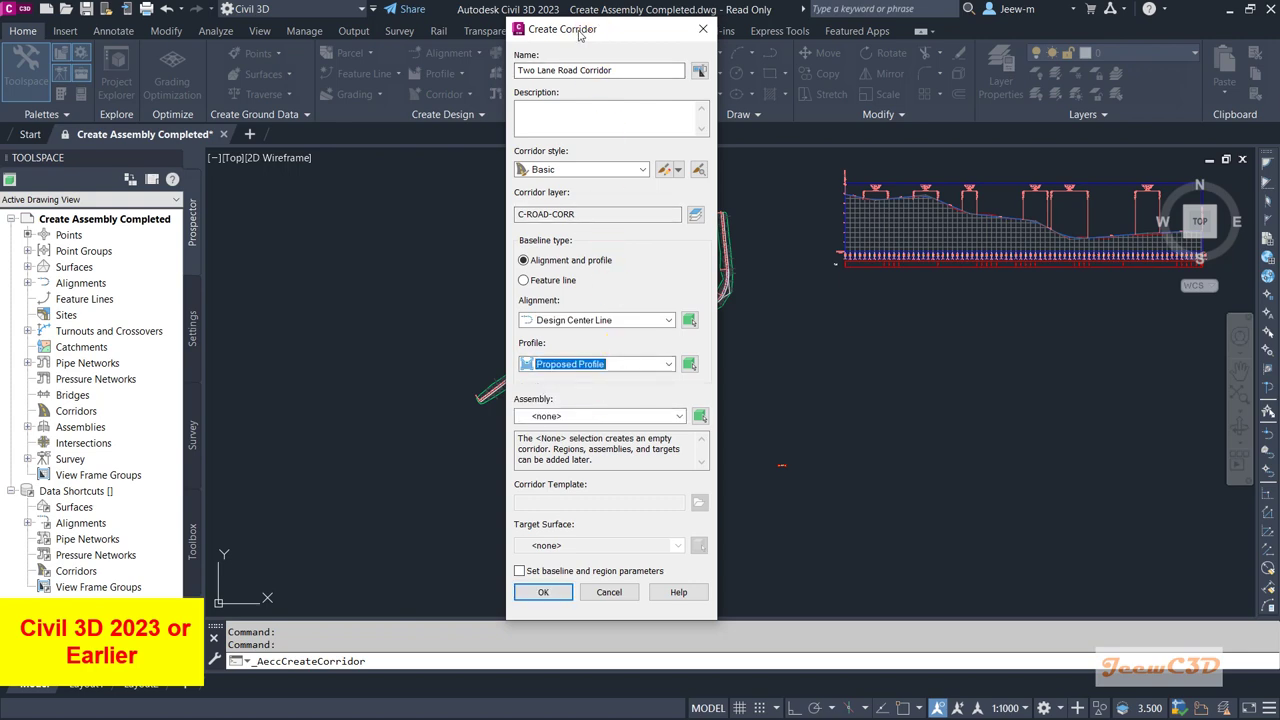
Assign the Two Lane Two way Road assembly and the EG target surface to the corridor, and accept the corridor settings.
left_click_drag(590, 32, 541, 22)
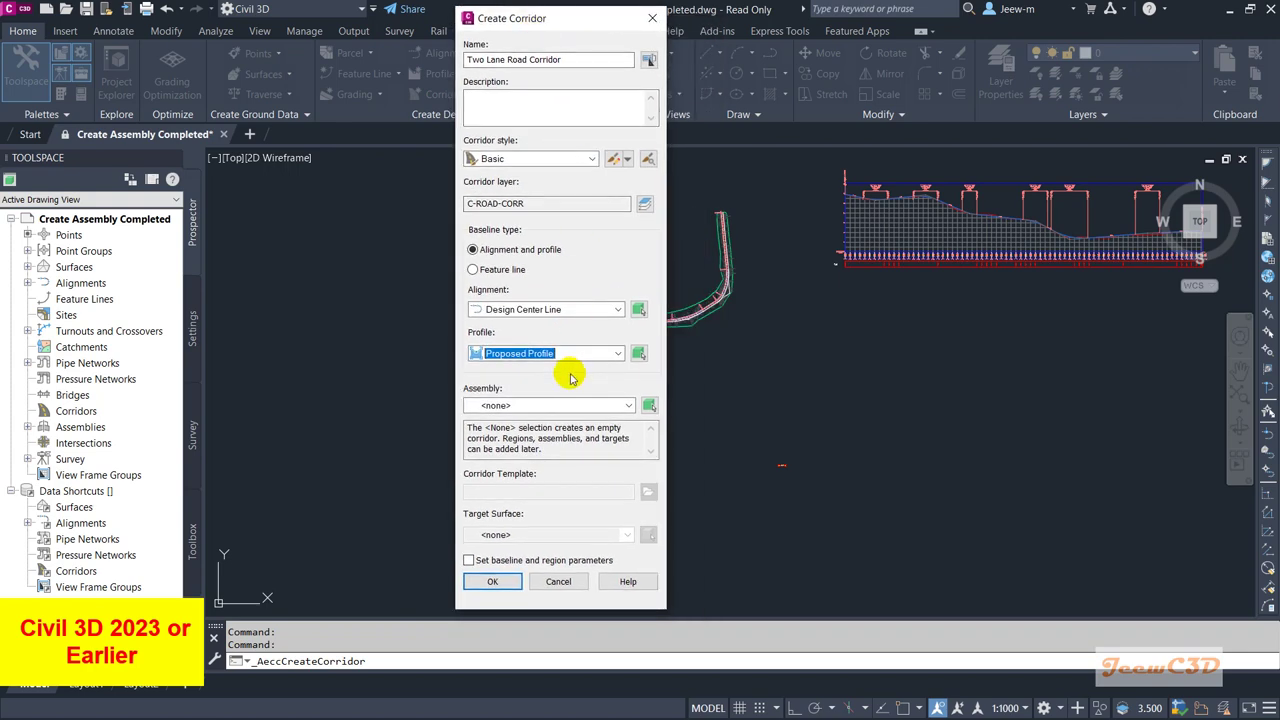
left_click(541, 405)
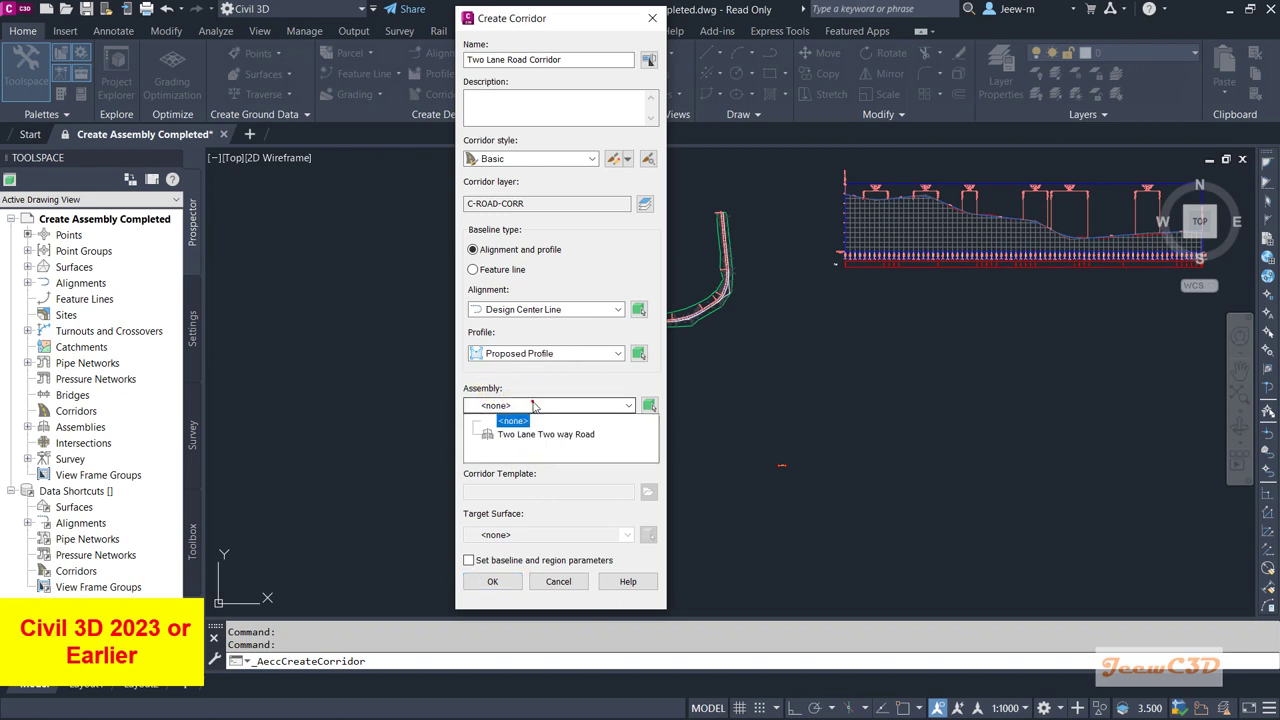
left_click(530, 434)
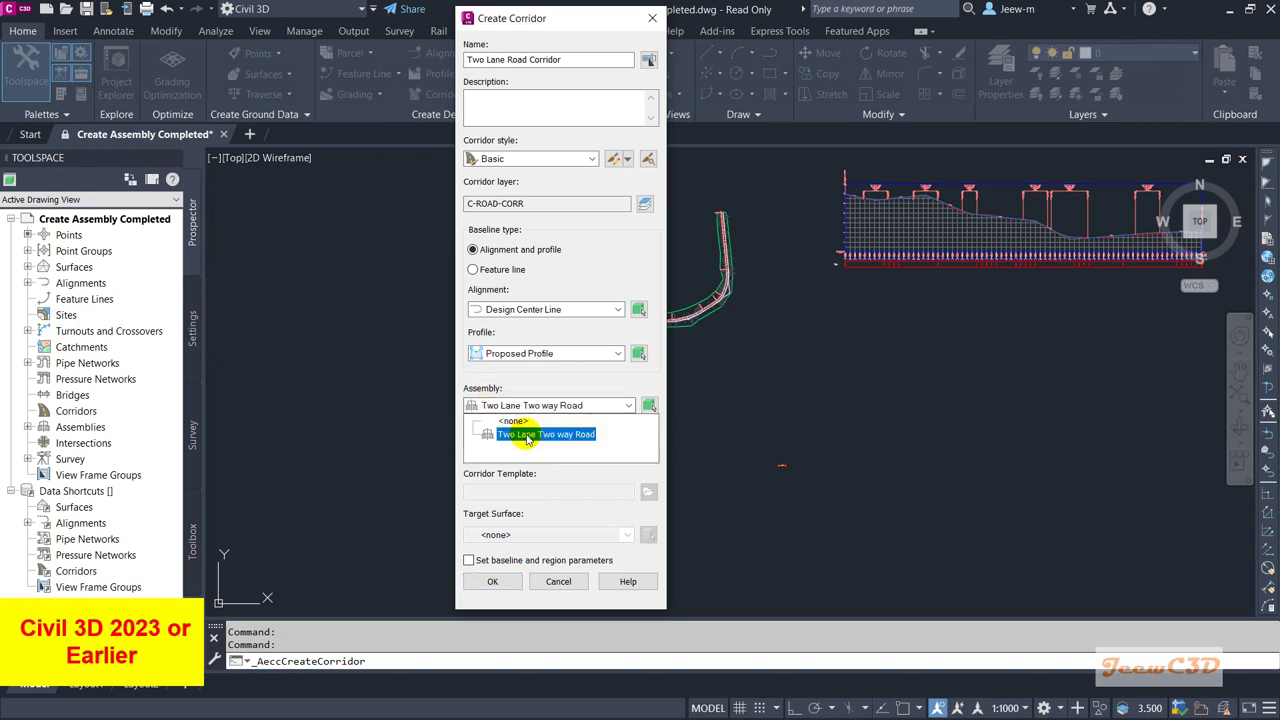
left_click(528, 436)
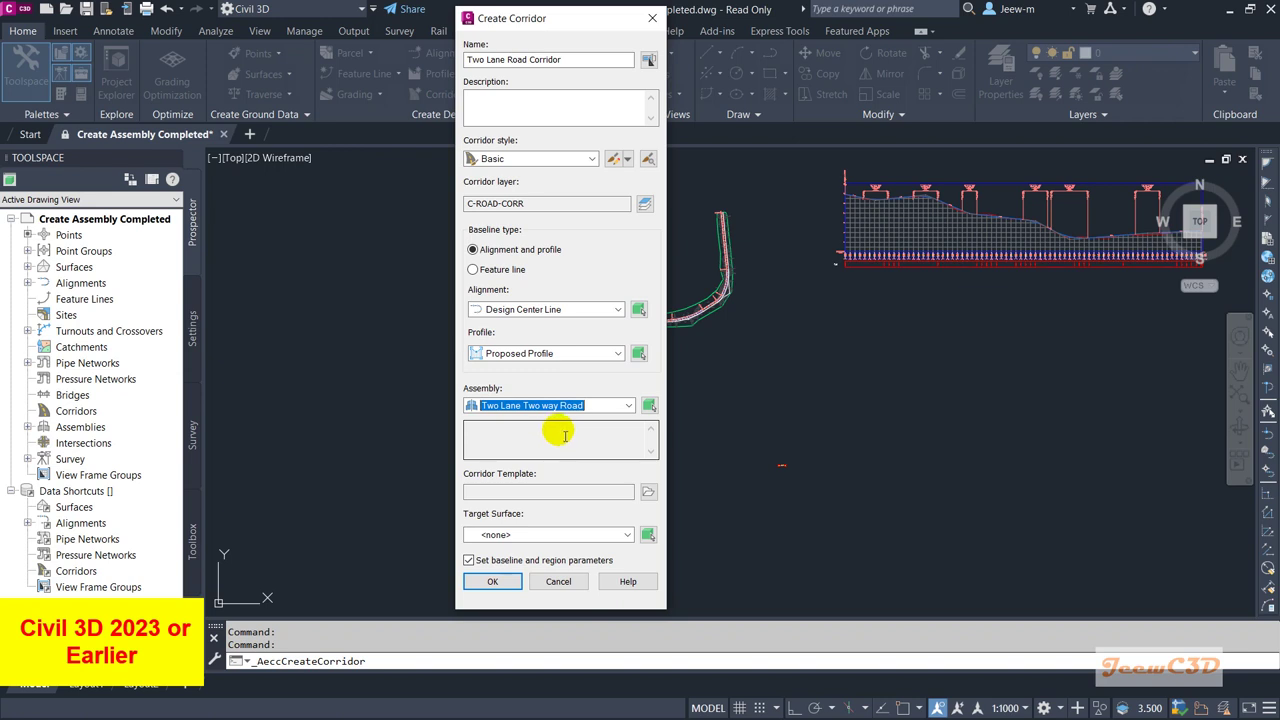
left_click(532, 537)
left_click(532, 537)
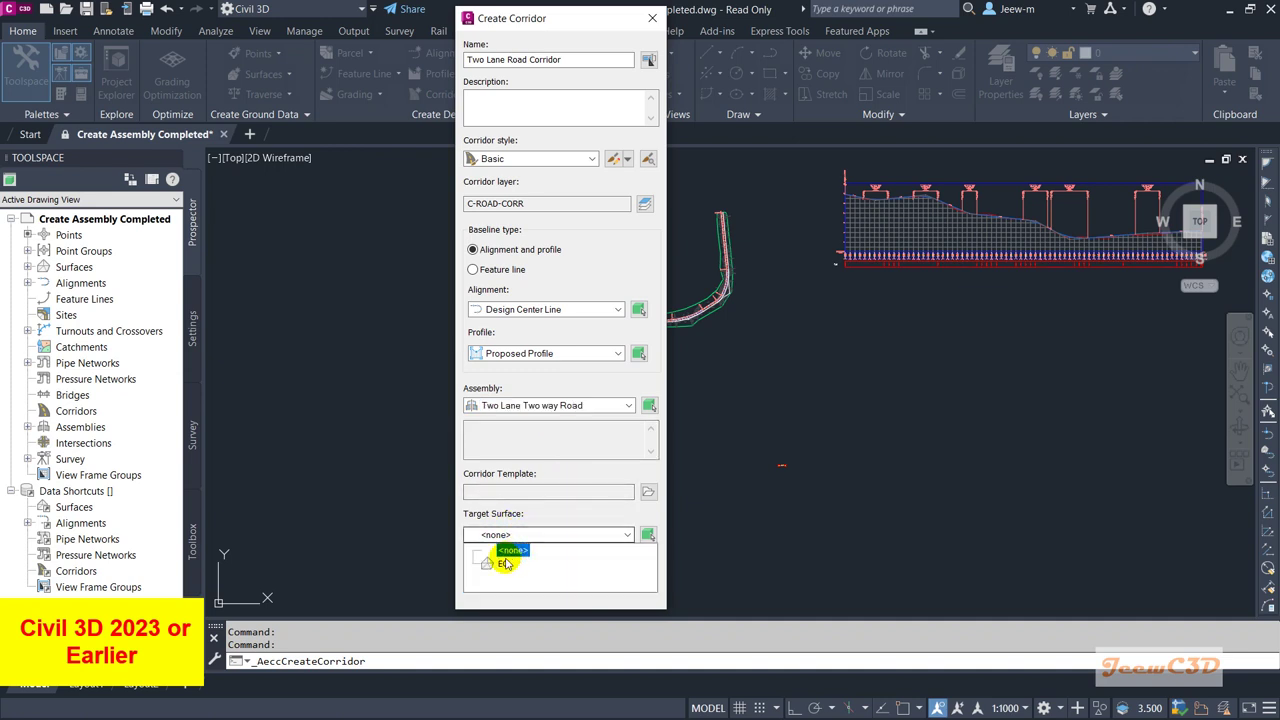
left_click(502, 557)
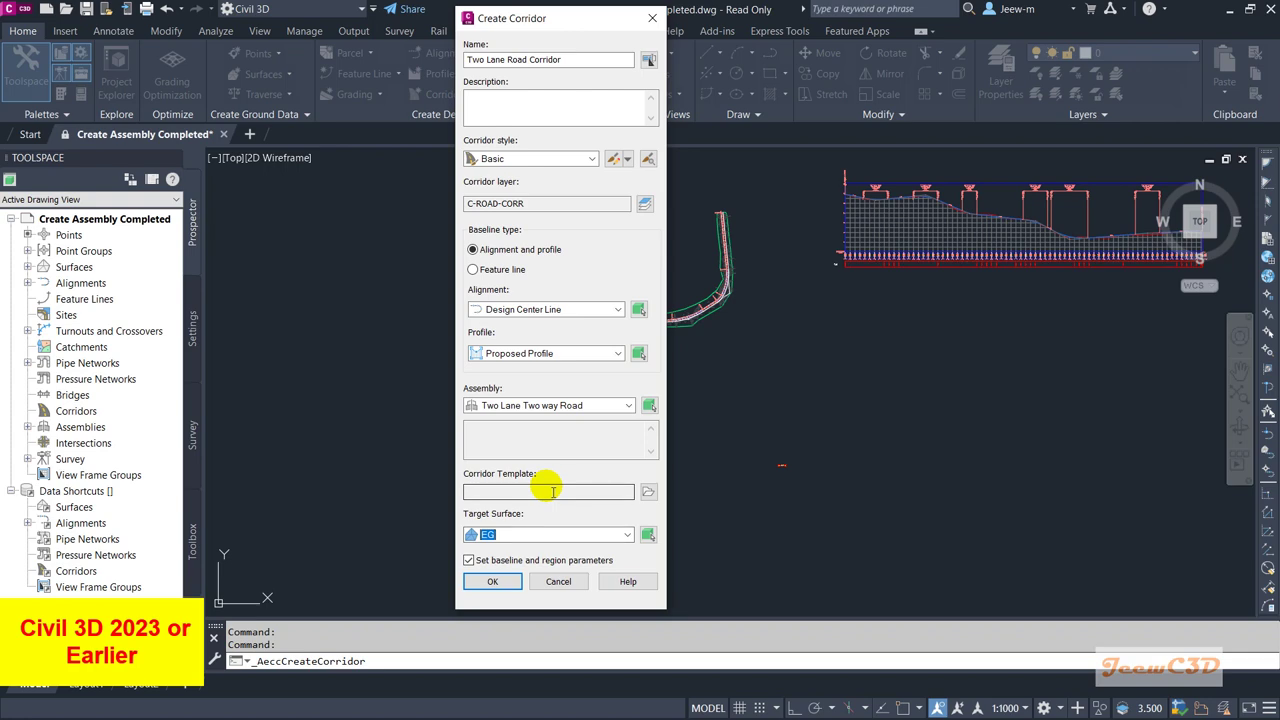
left_click(490, 580)
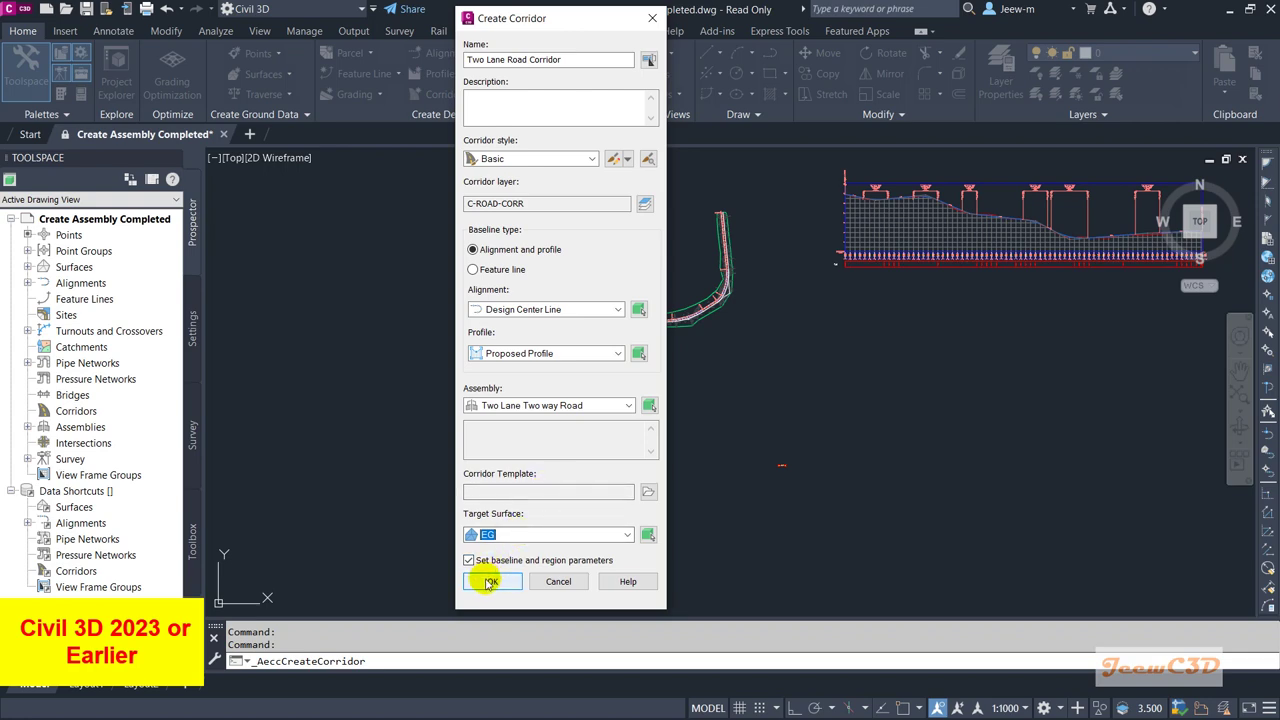
left_click(490, 582)
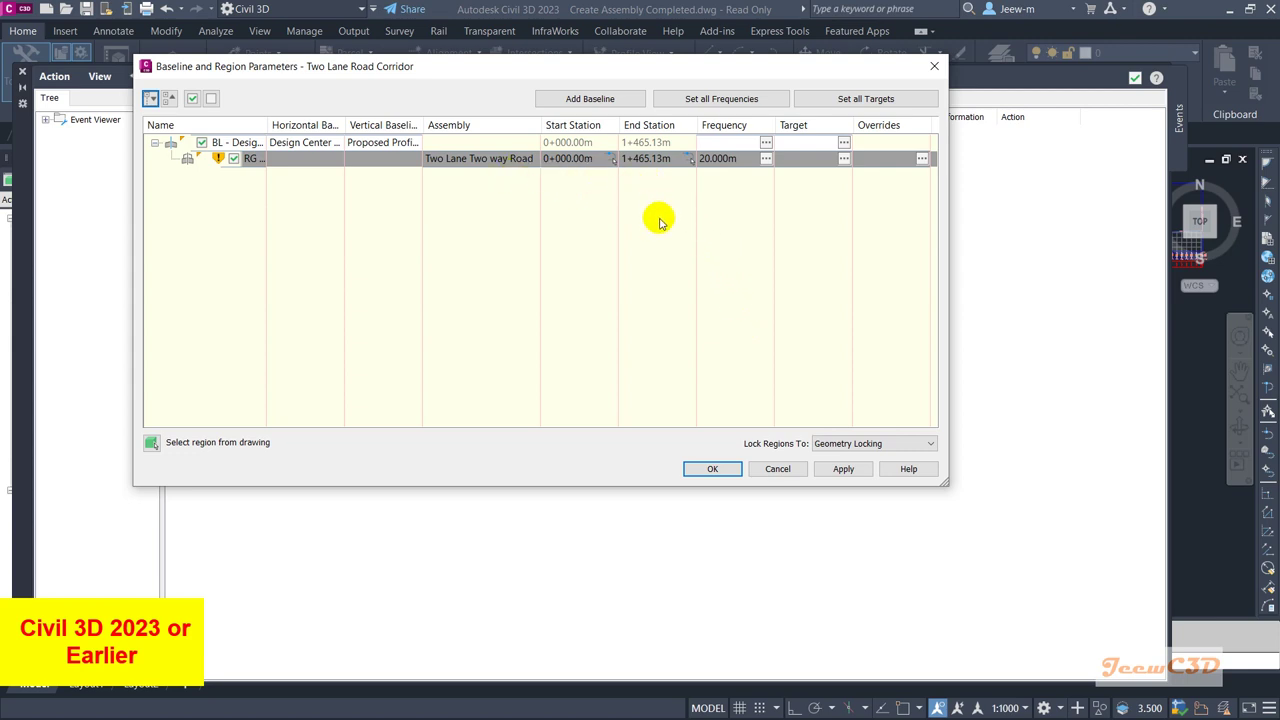
Set the region's assembly frequency along tangents to 10 m.
left_click(766, 160)
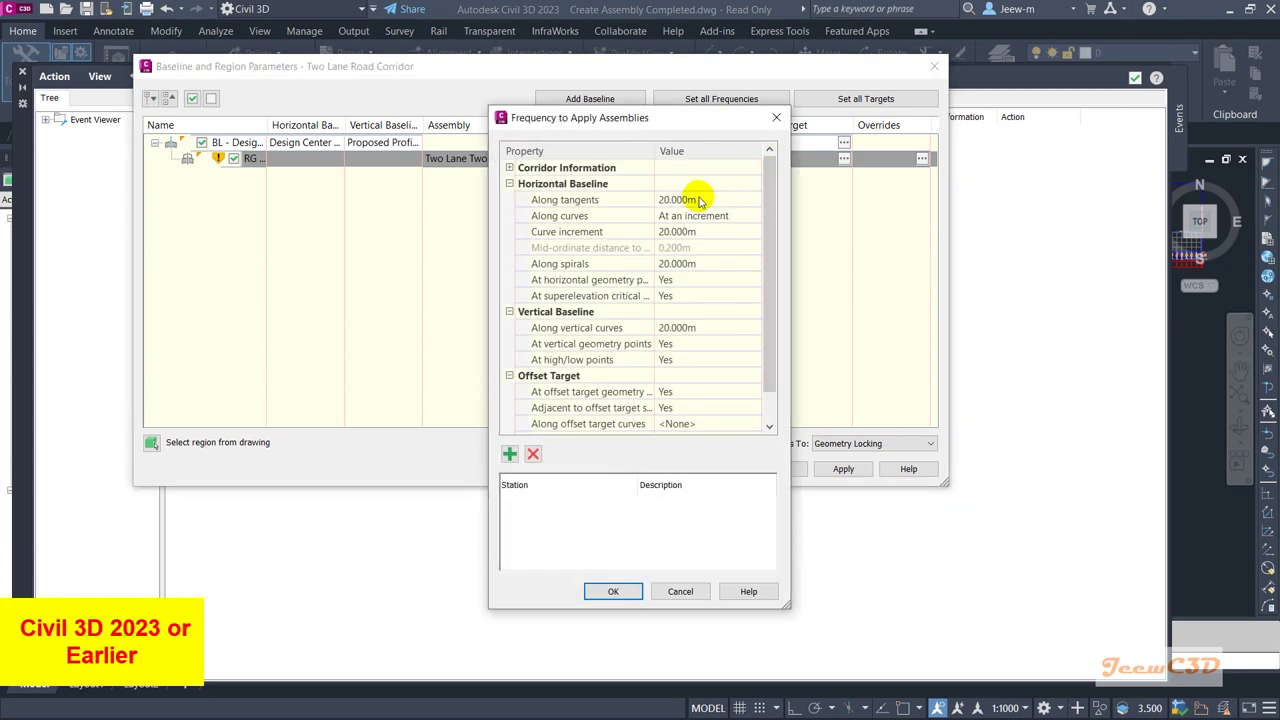
left_click(697, 200)
type("10")
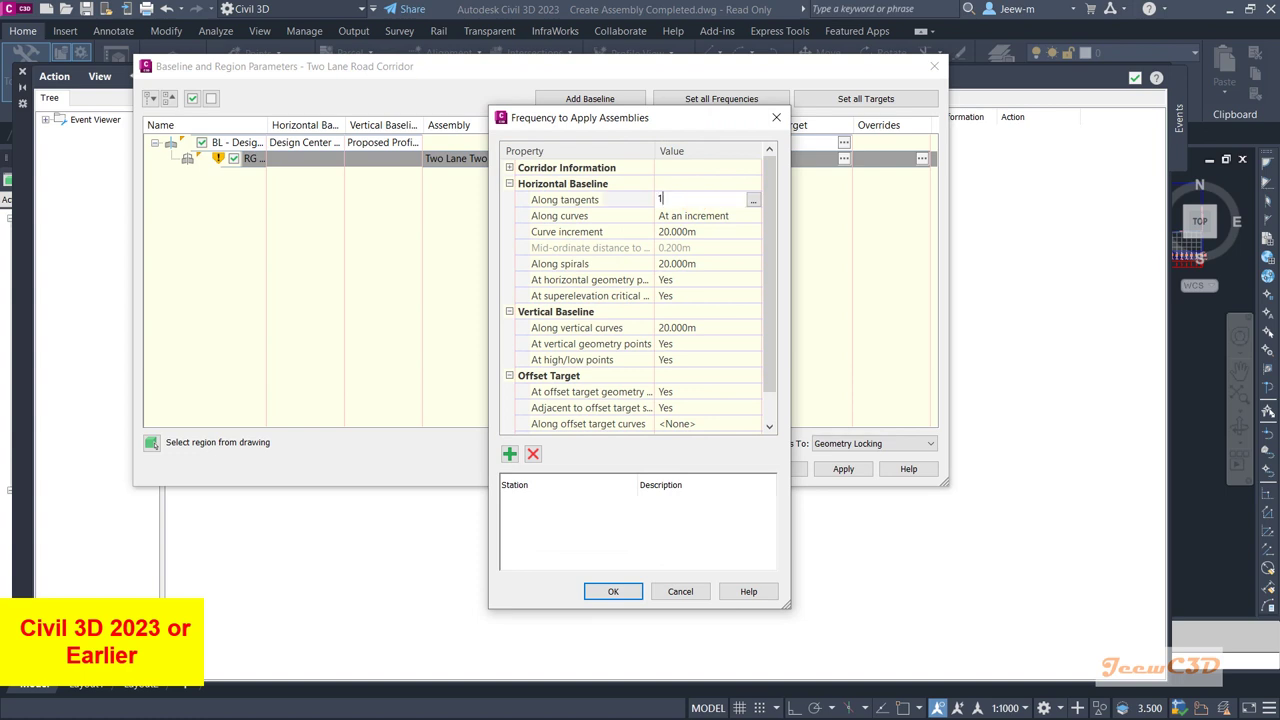
key("Return")
left_click(680, 232)
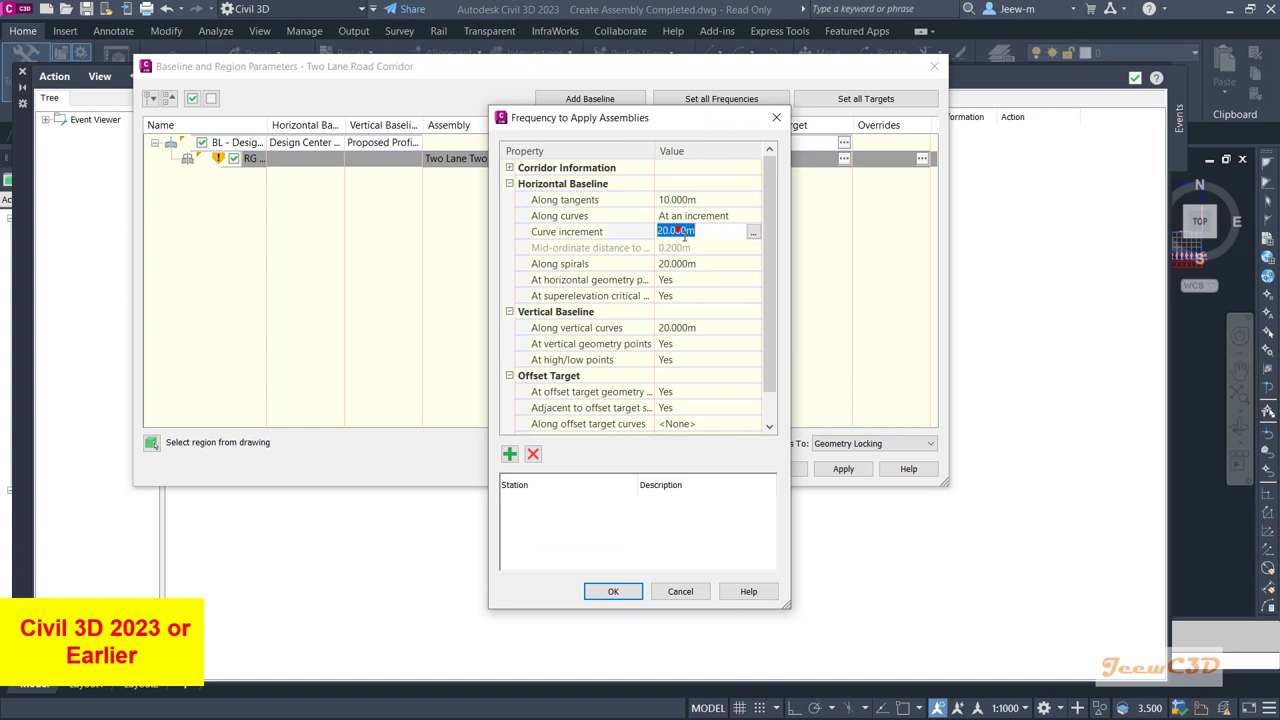
type("0")
key("Return")
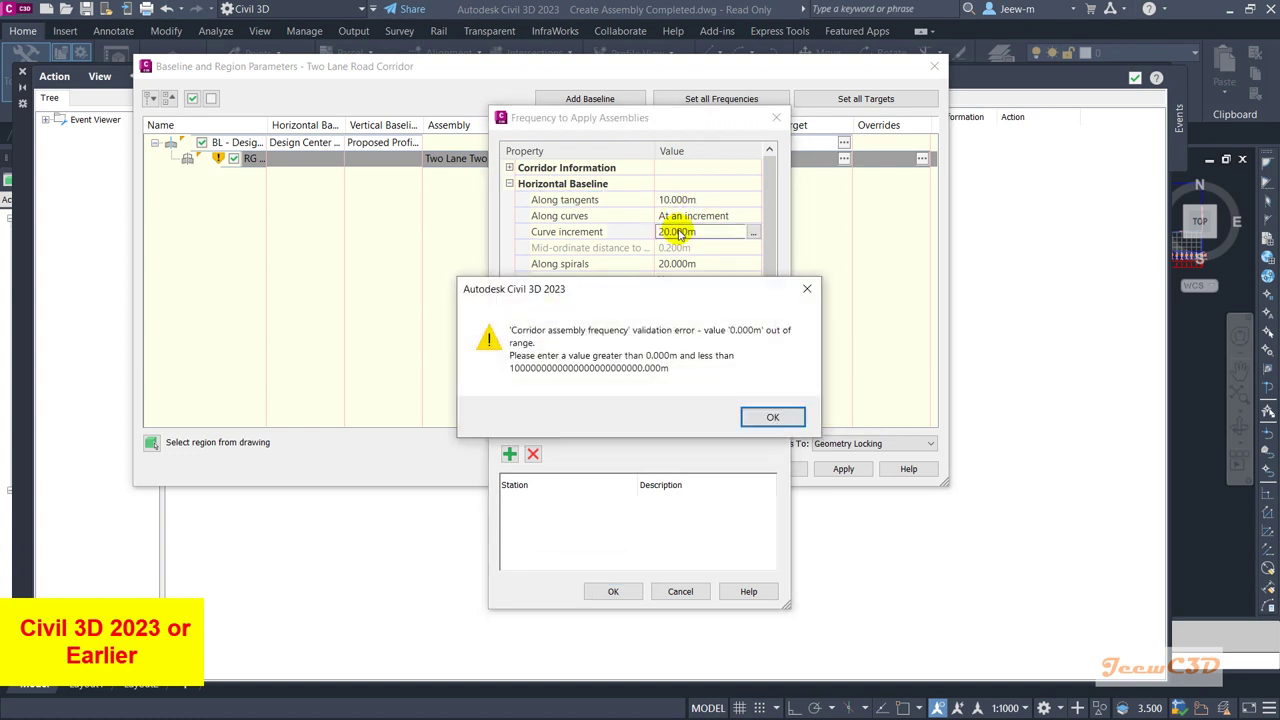
left_click(770, 417)
Set the curve increment to 10 m and accept the region's frequency settings.
left_click(683, 236)
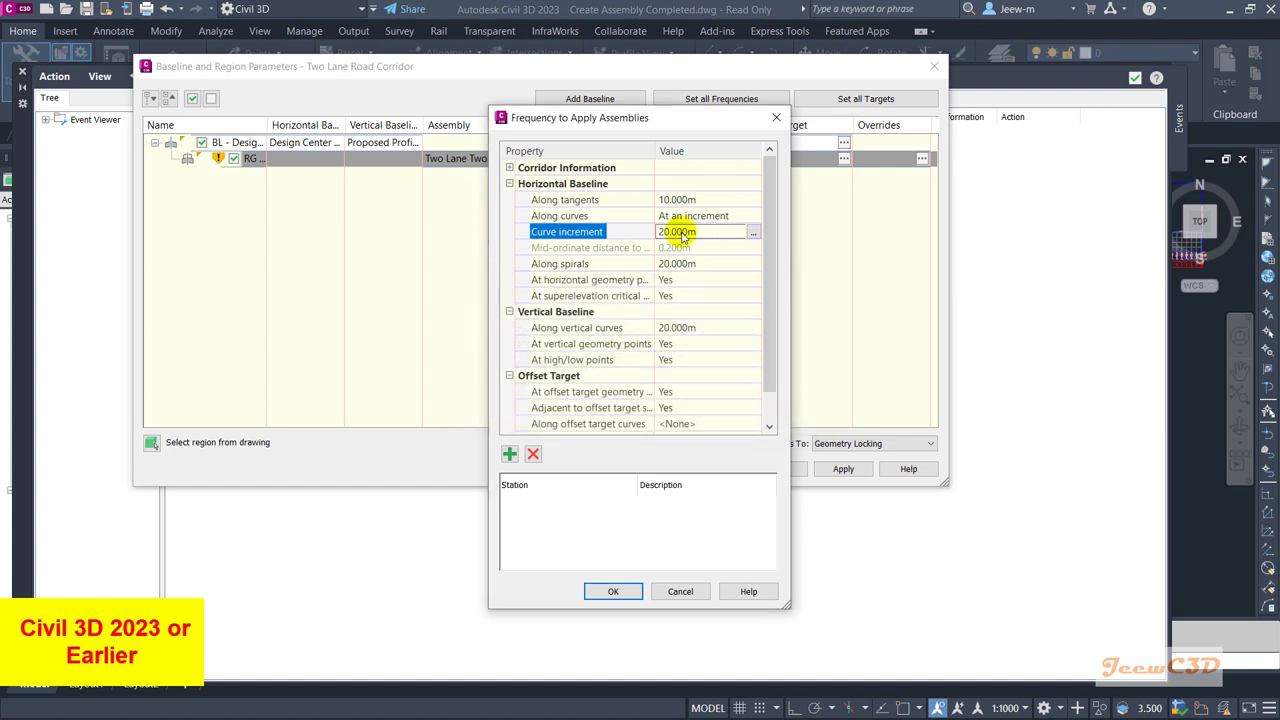
left_click(683, 234)
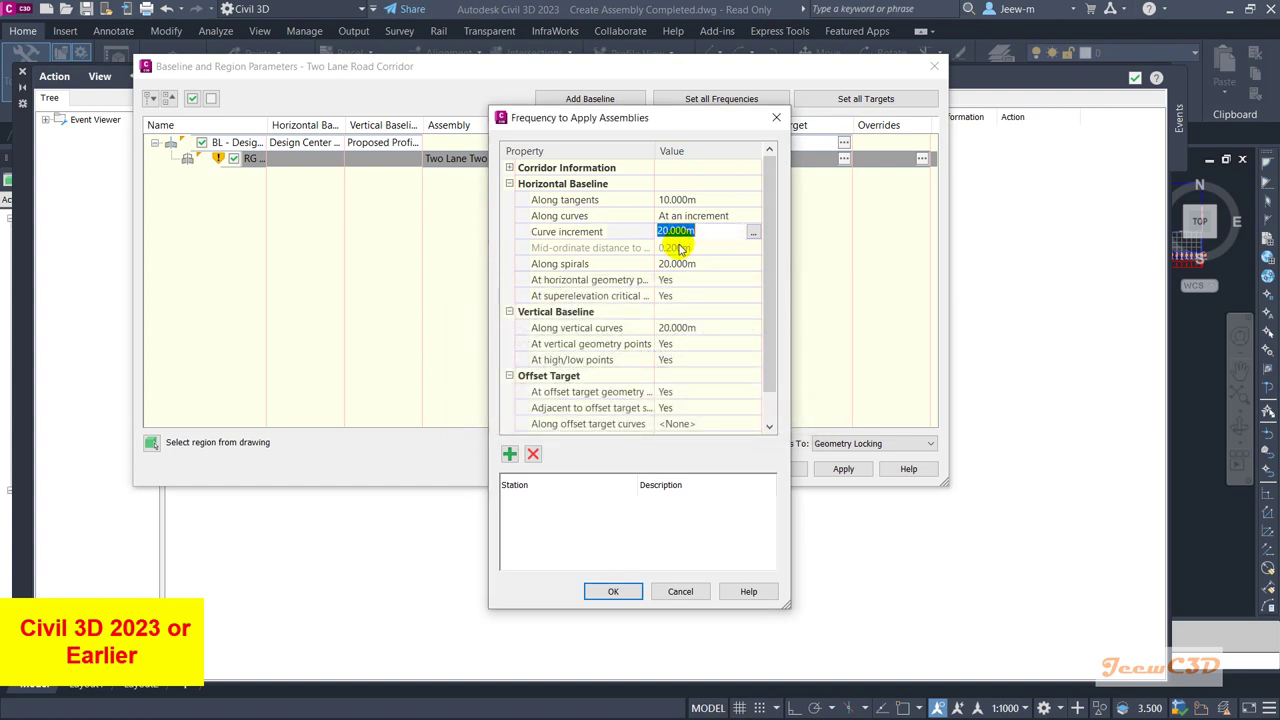
type("10")
key("Return")
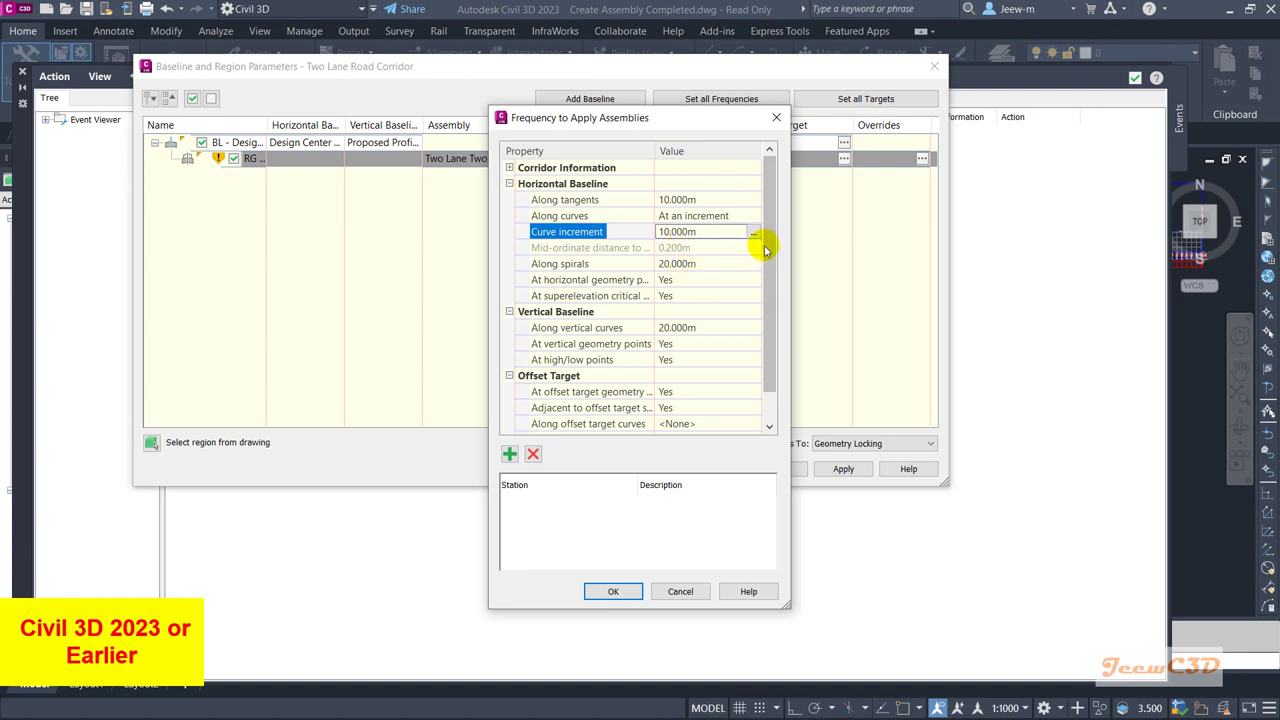
left_click_drag(765, 250, 771, 277)
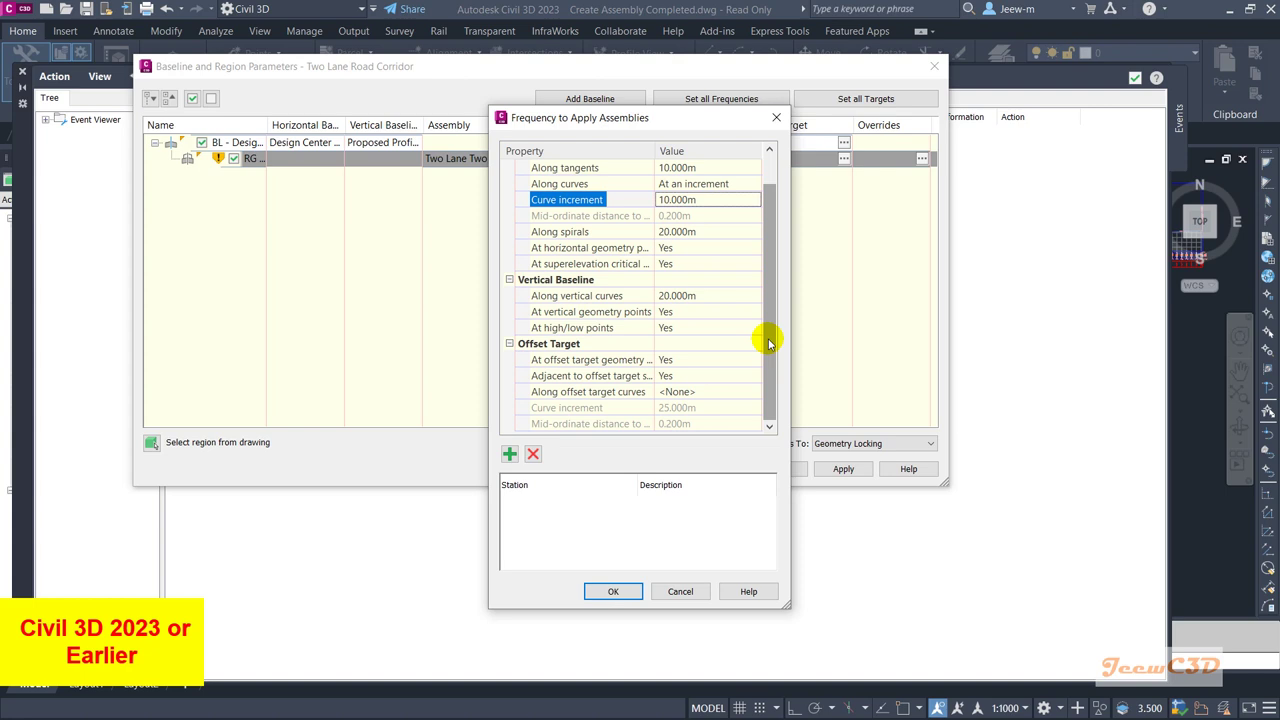
left_click(613, 591)
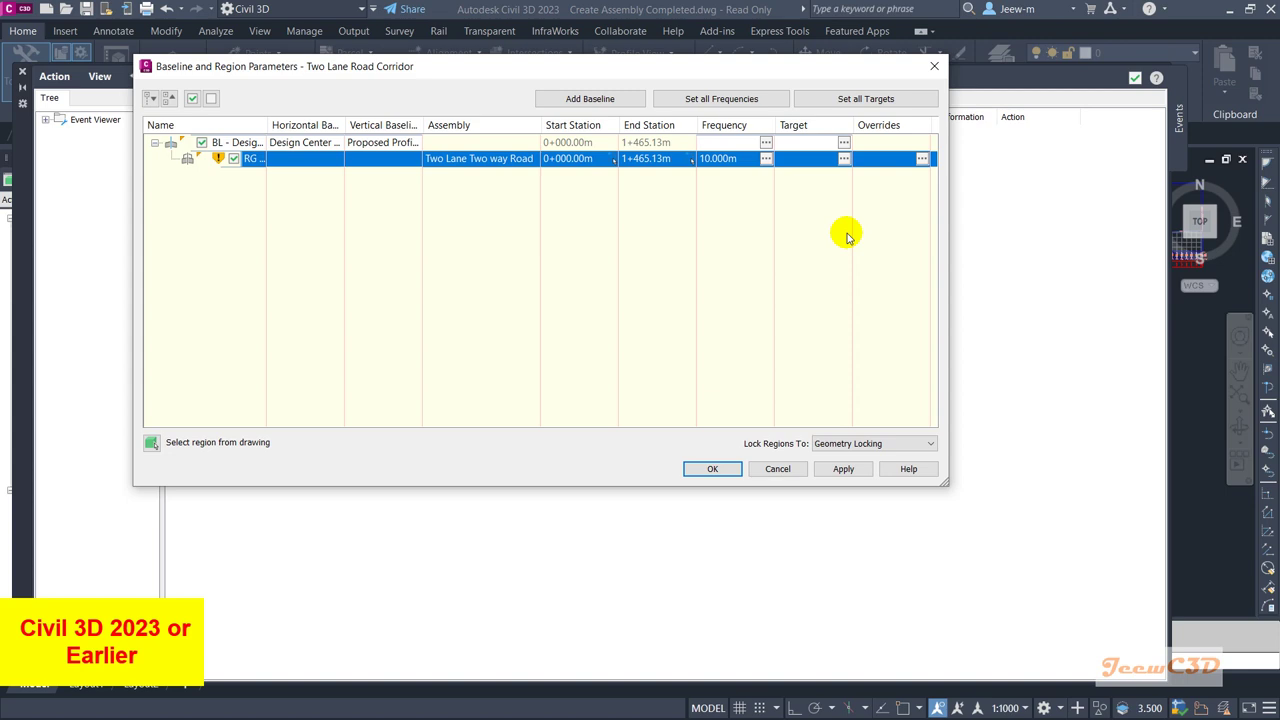
Accept the baseline and region parameters, rebuild the corridor, and dismiss the event viewer.
left_click(712, 470)
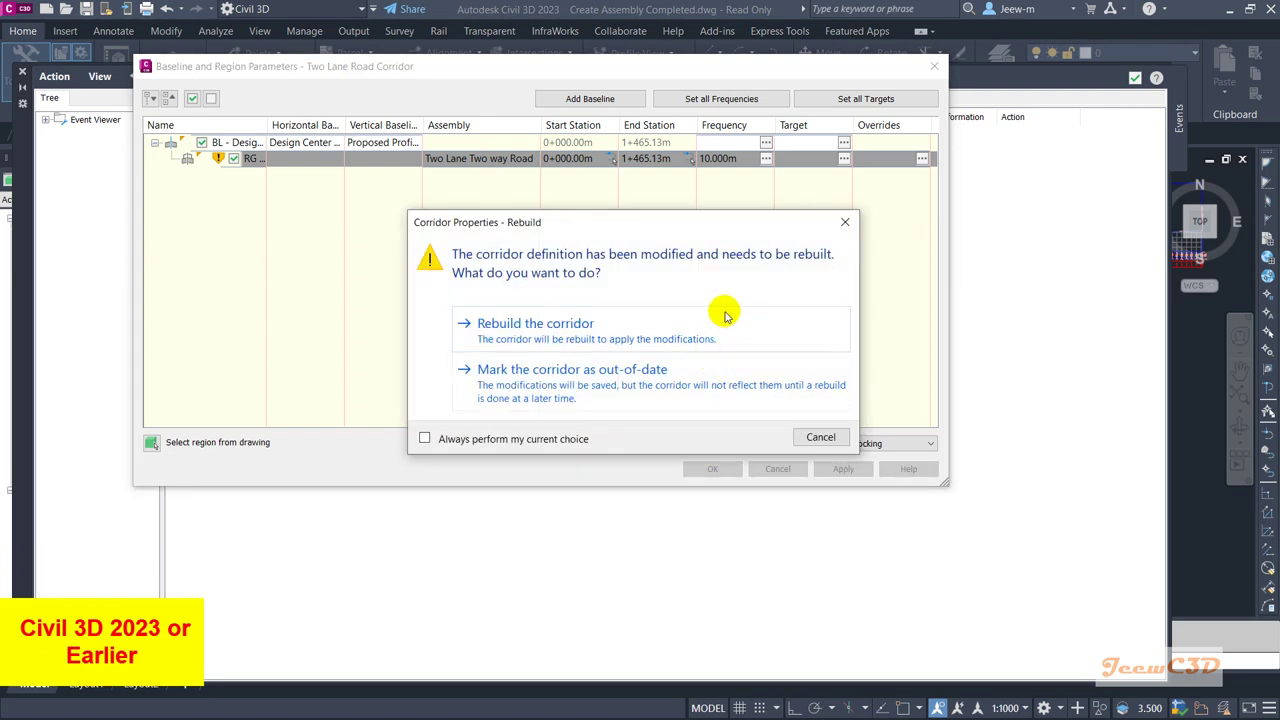
left_click(558, 330)
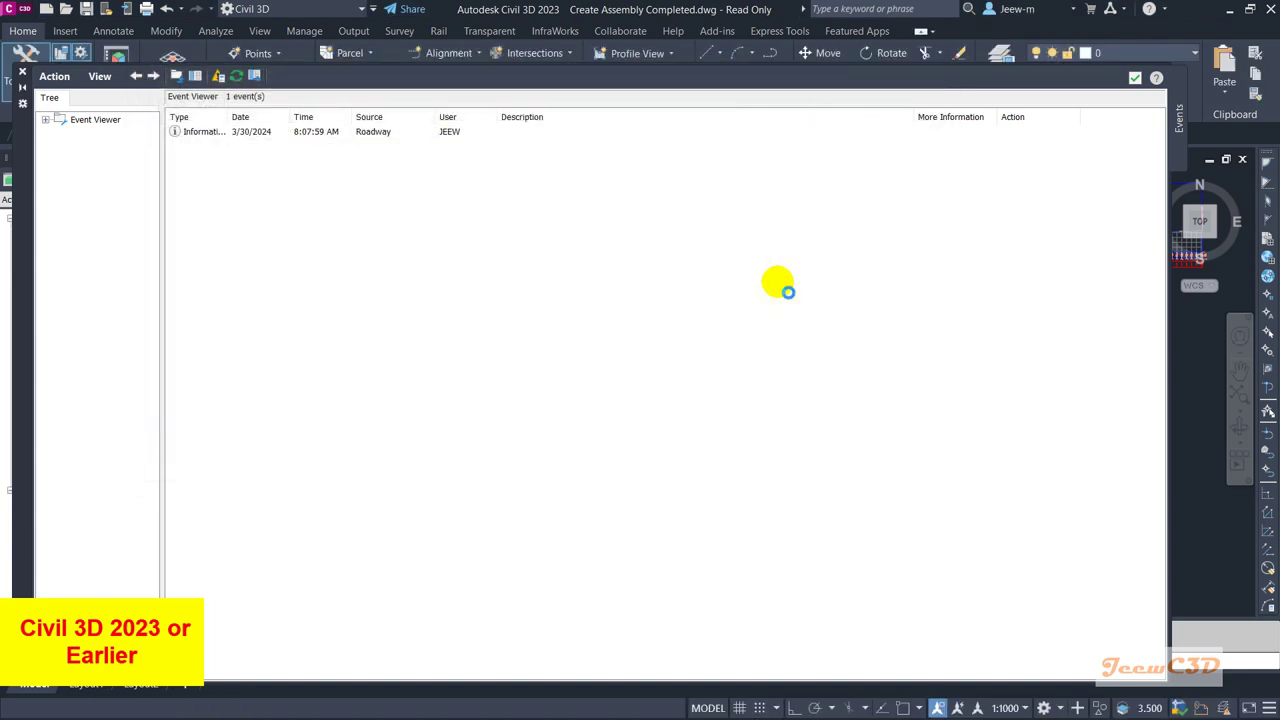
left_click(1137, 82)
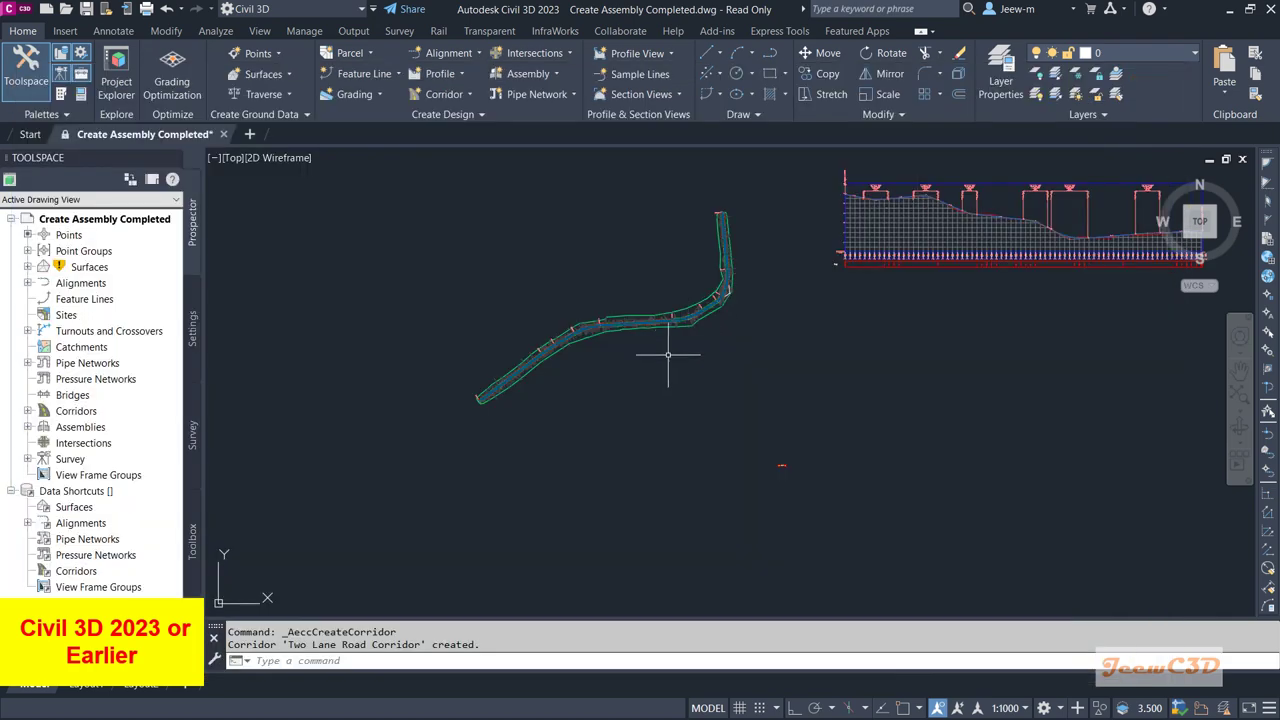
Examine the built corridor in plan, both close up at its start and along its full length.
scroll(454, 387, "up", 2)
scroll(541, 413, "up", 5)
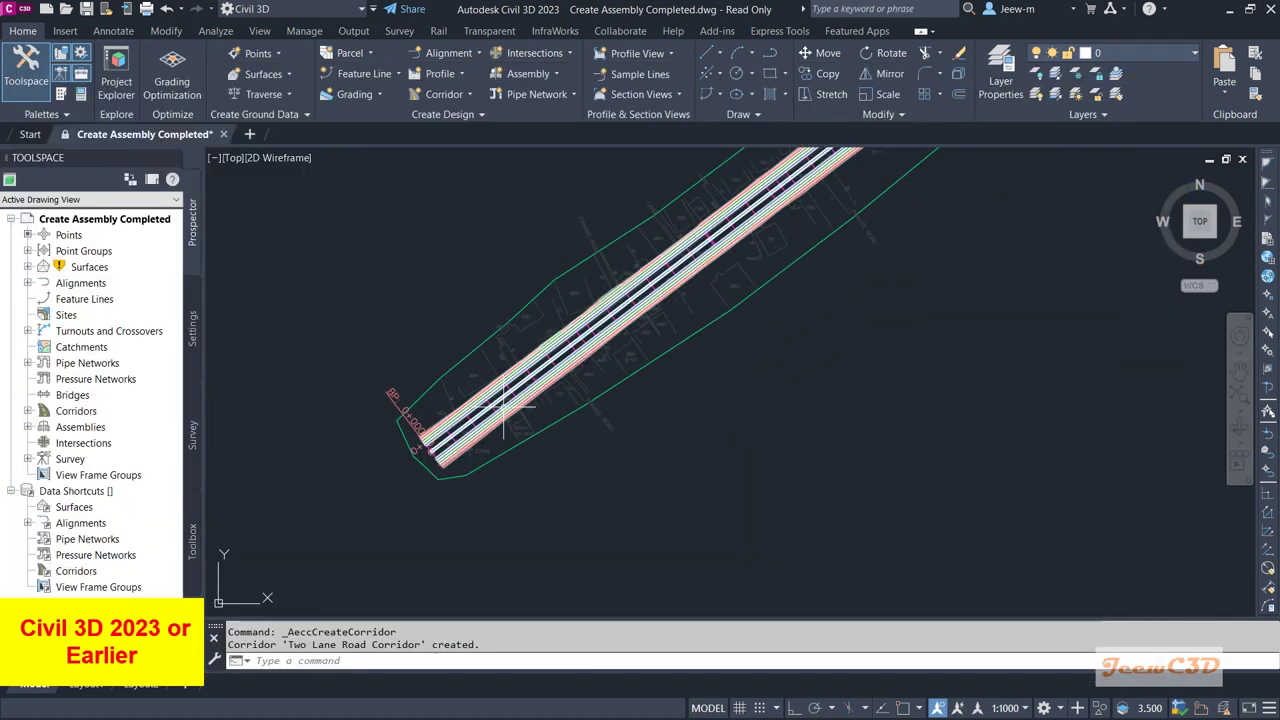
scroll(550, 398, "down", 8)
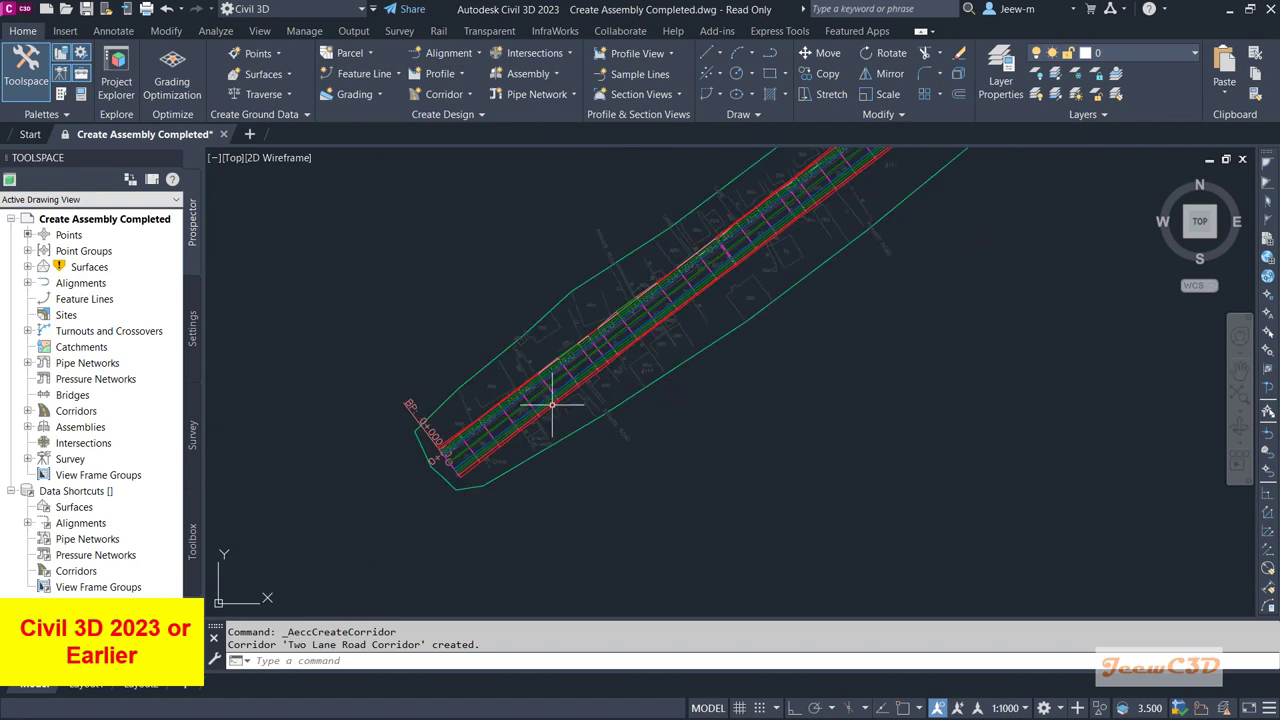
middle_click_drag(633, 407, 628, 407)
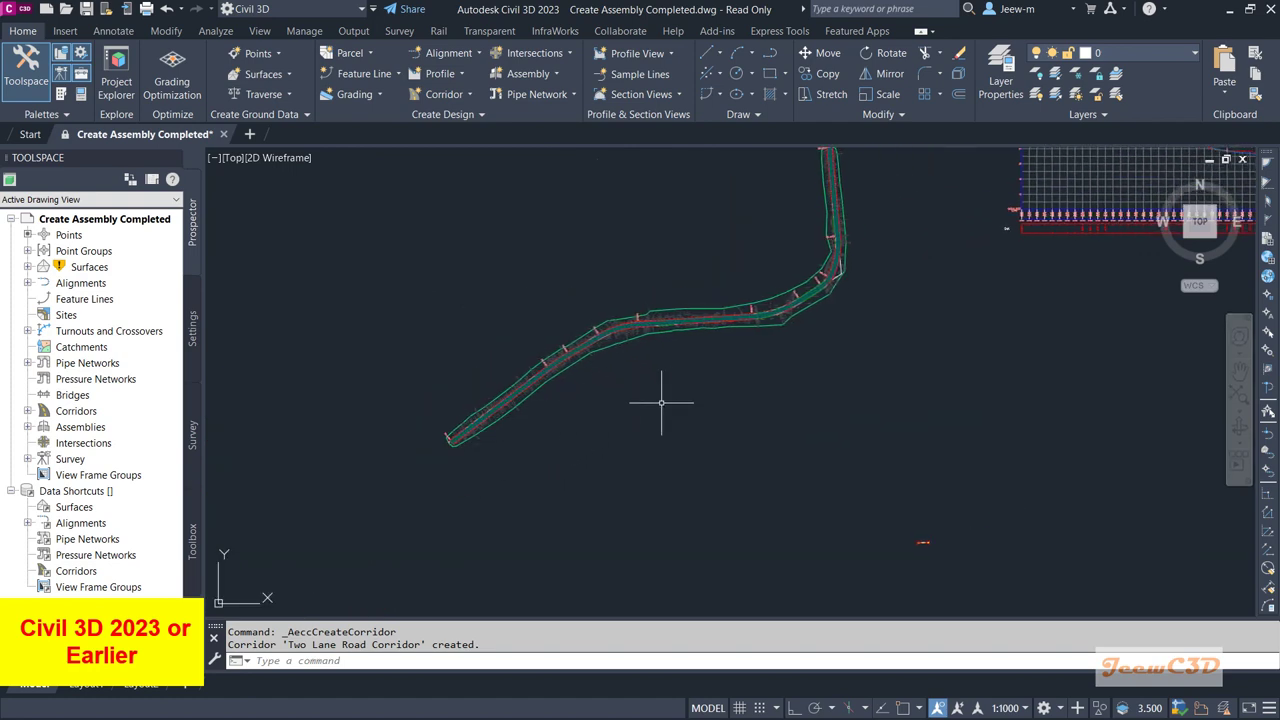
mouse_move(674, 402)
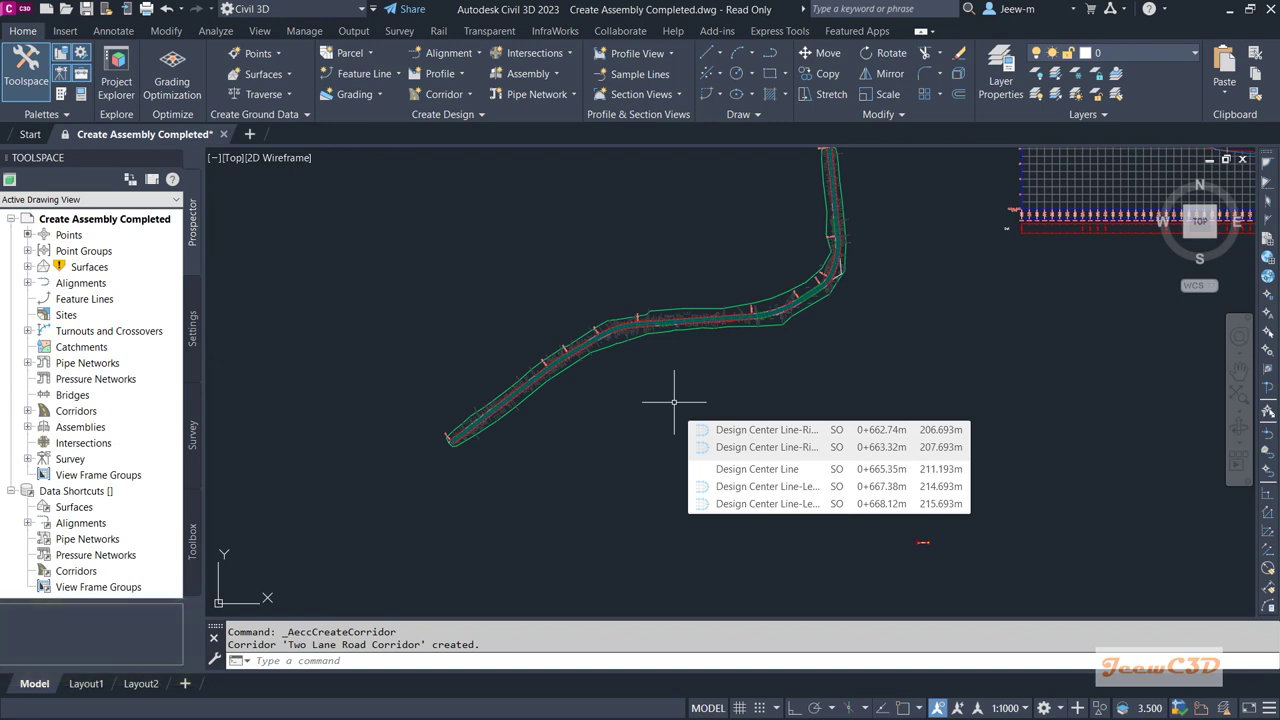
mouse_move(749, 420)
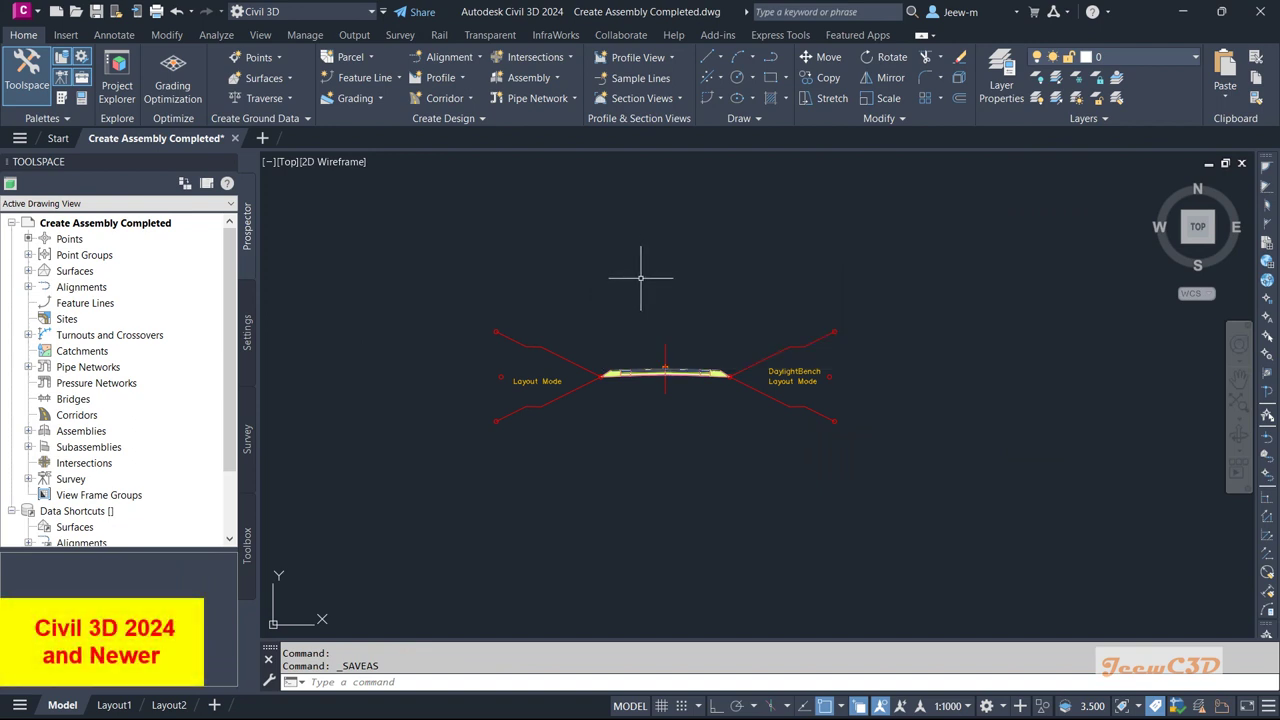
Start a new corridor in the Civil 3D 2024 drawing and name it Two Lane Road Corridor.
left_click(445, 98)
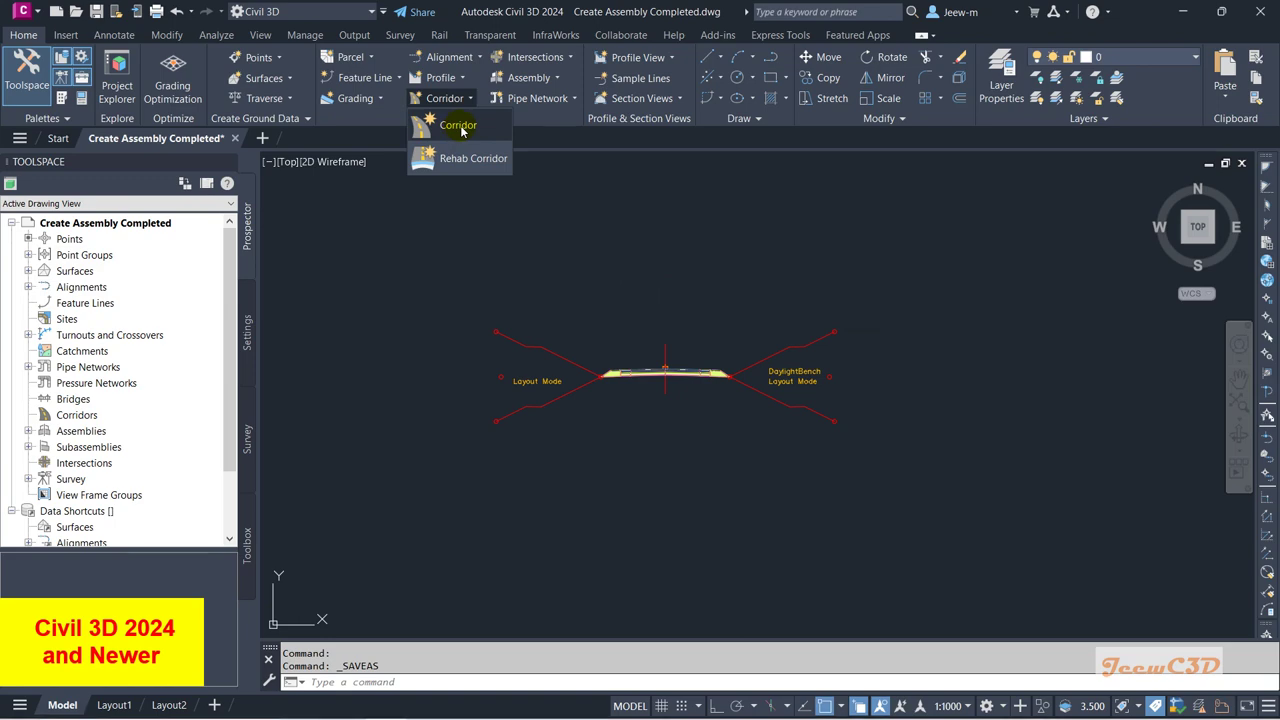
left_click(458, 128)
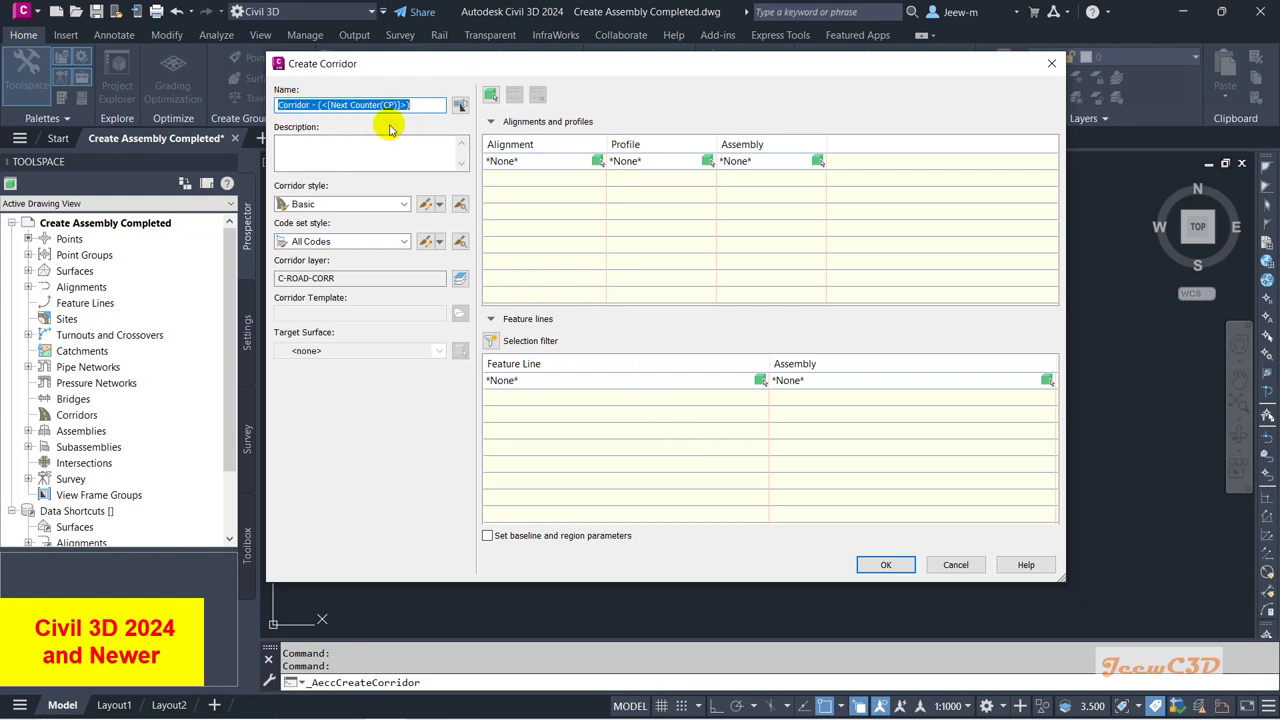
type("Two Lane Road Corridor")
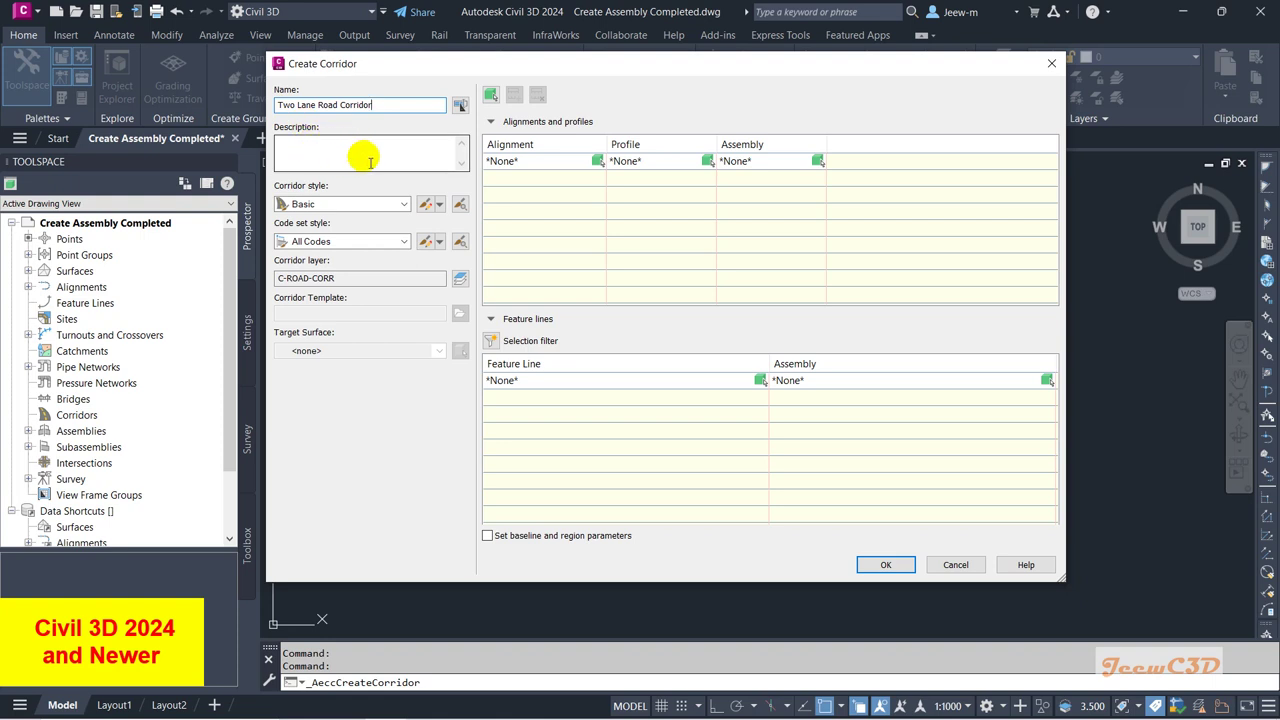
Assign the Design Center Line alignment and the Proposed Profile to the corridor's baseline.
left_click(533, 165)
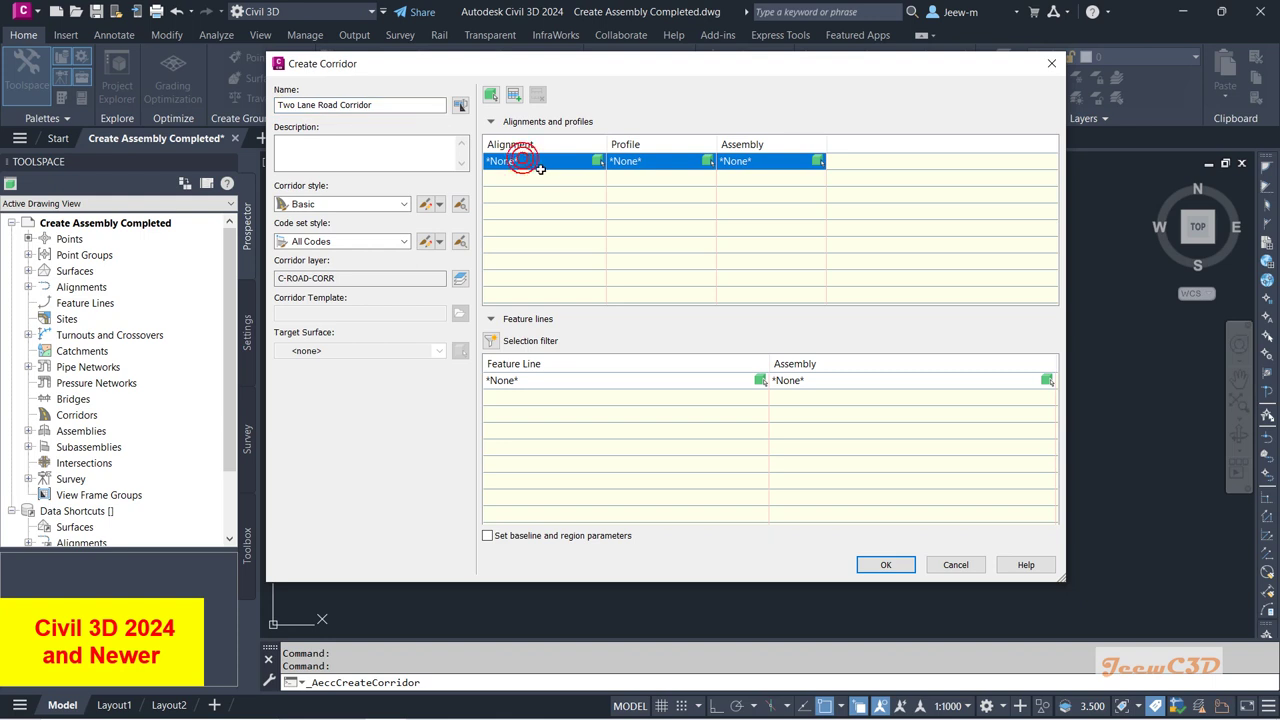
left_click(566, 163)
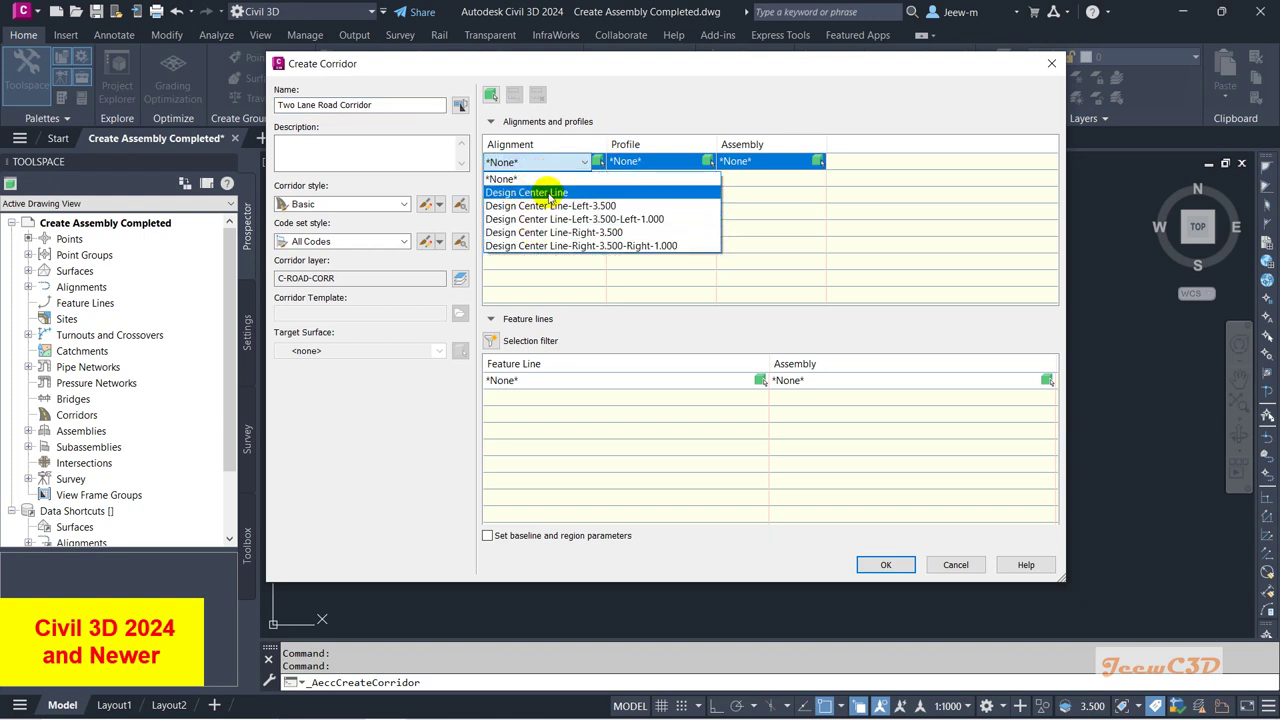
left_click(527, 193)
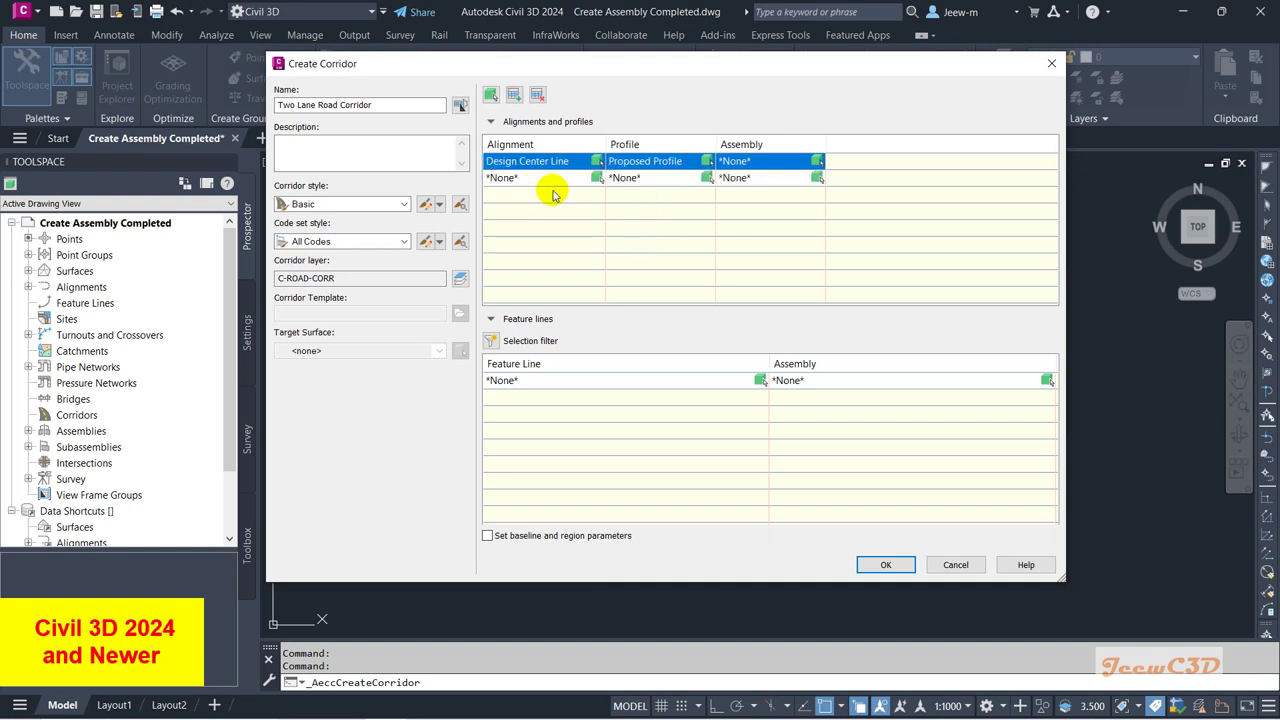
left_click(655, 167)
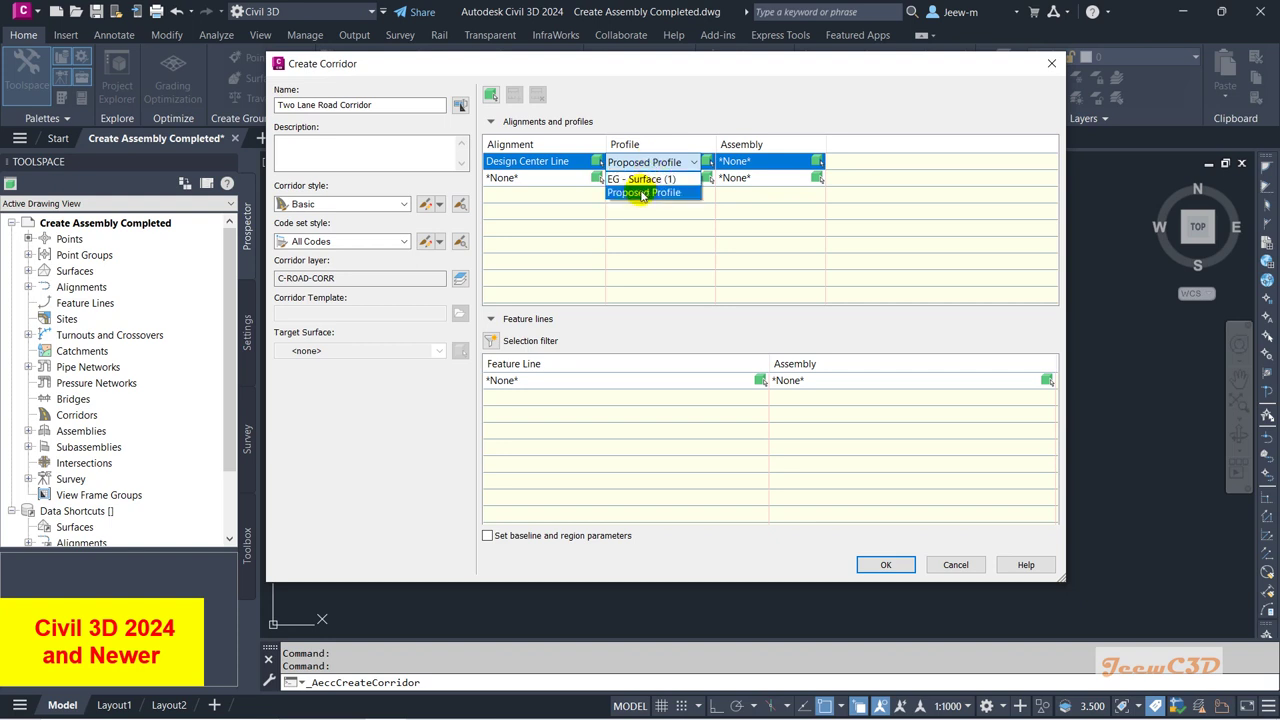
left_click(643, 193)
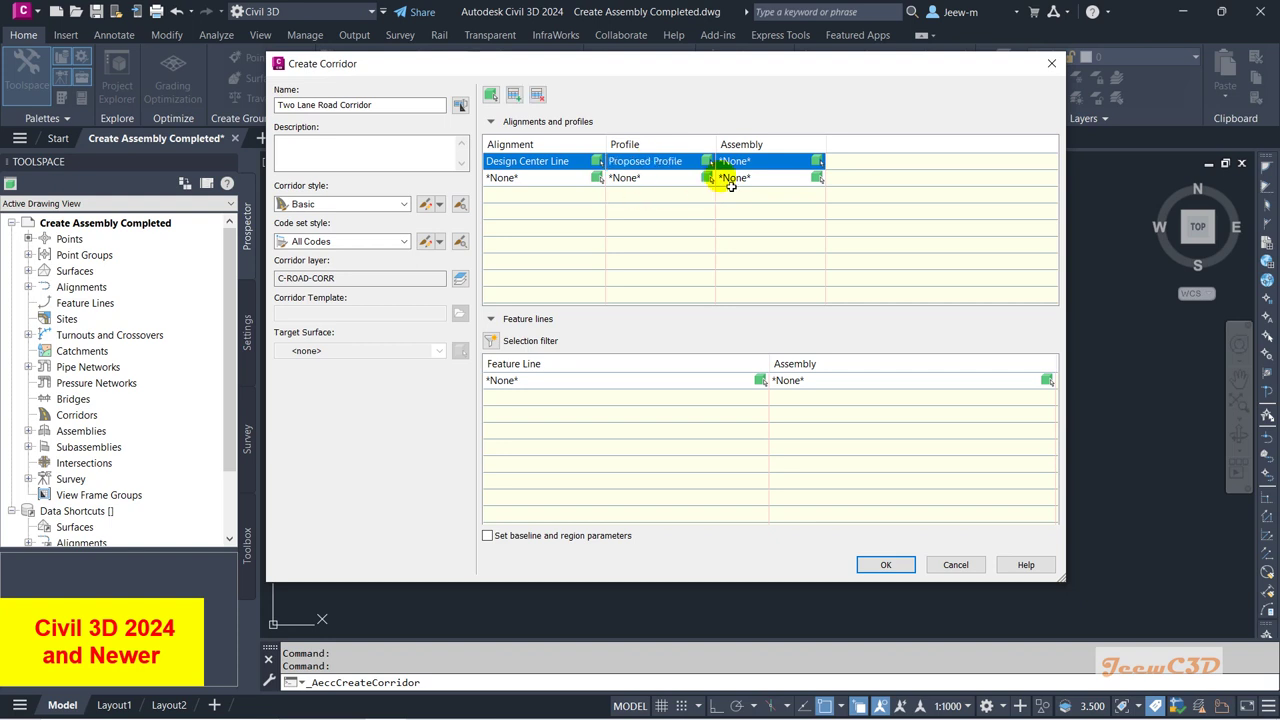
Assign the Two Lane Two way Road assembly and the EG target surface, and accept the corridor settings.
left_click(762, 164)
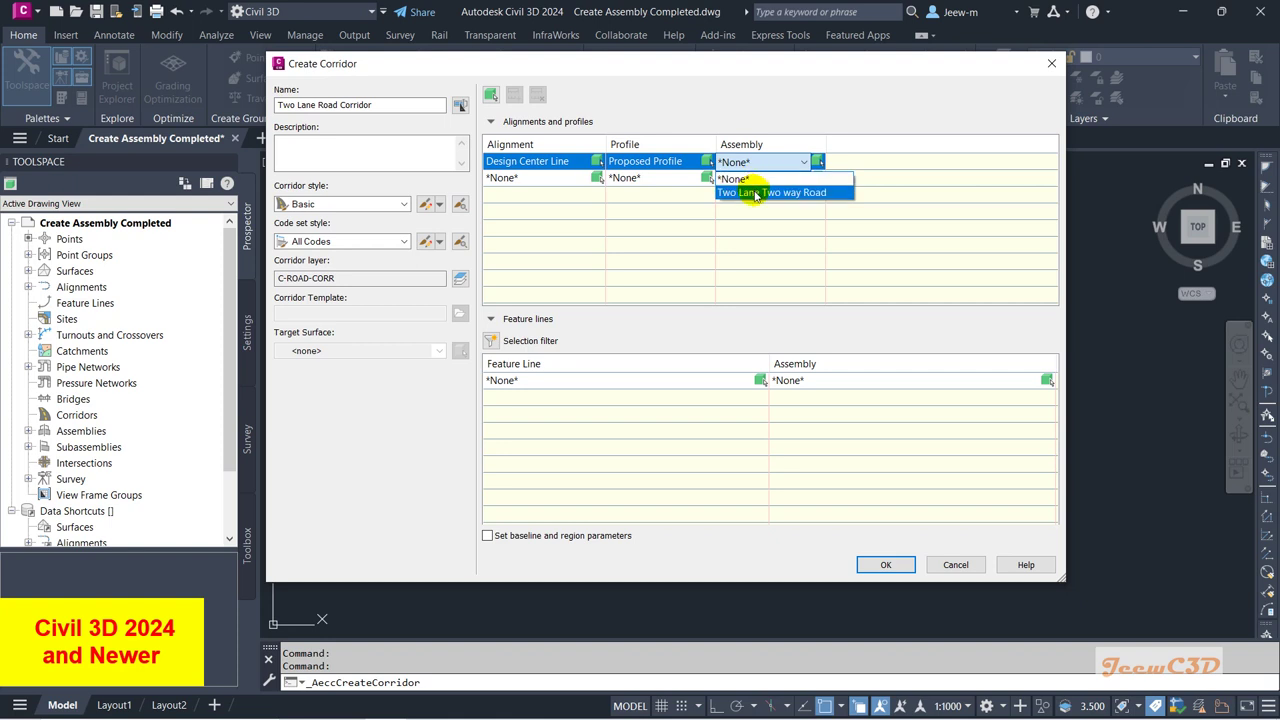
left_click(765, 192)
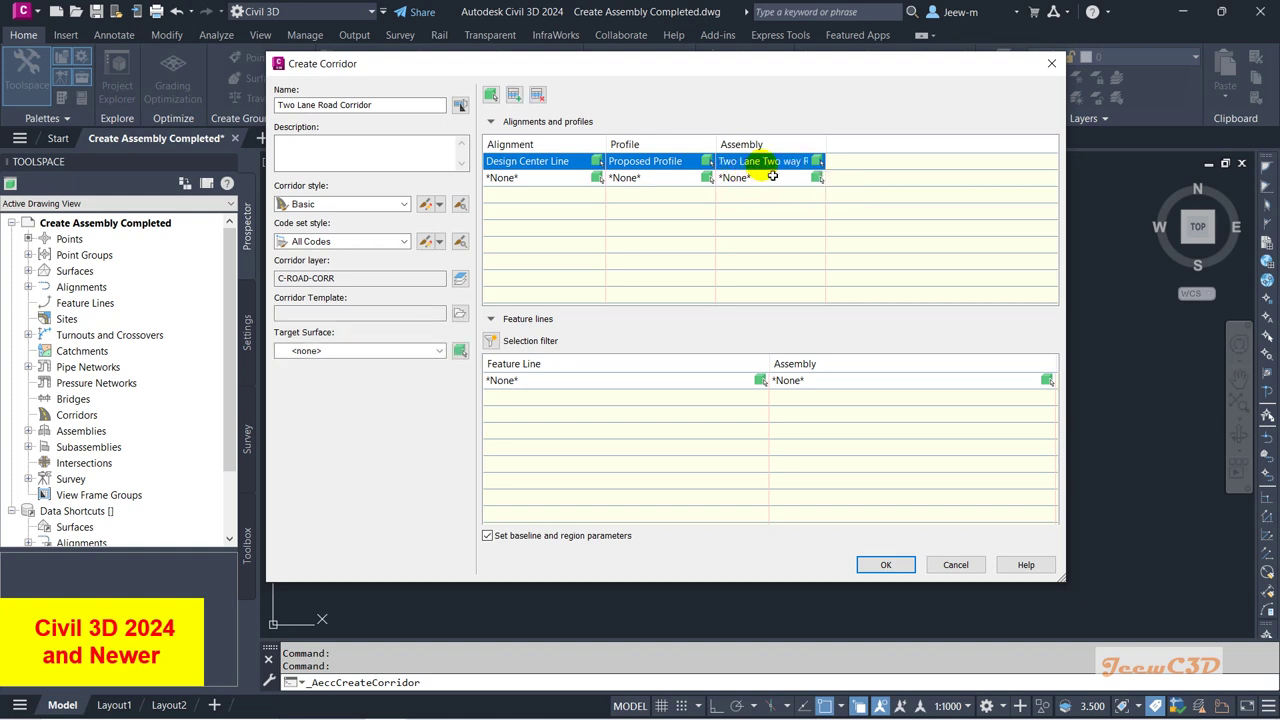
left_click(333, 352)
left_click(314, 378)
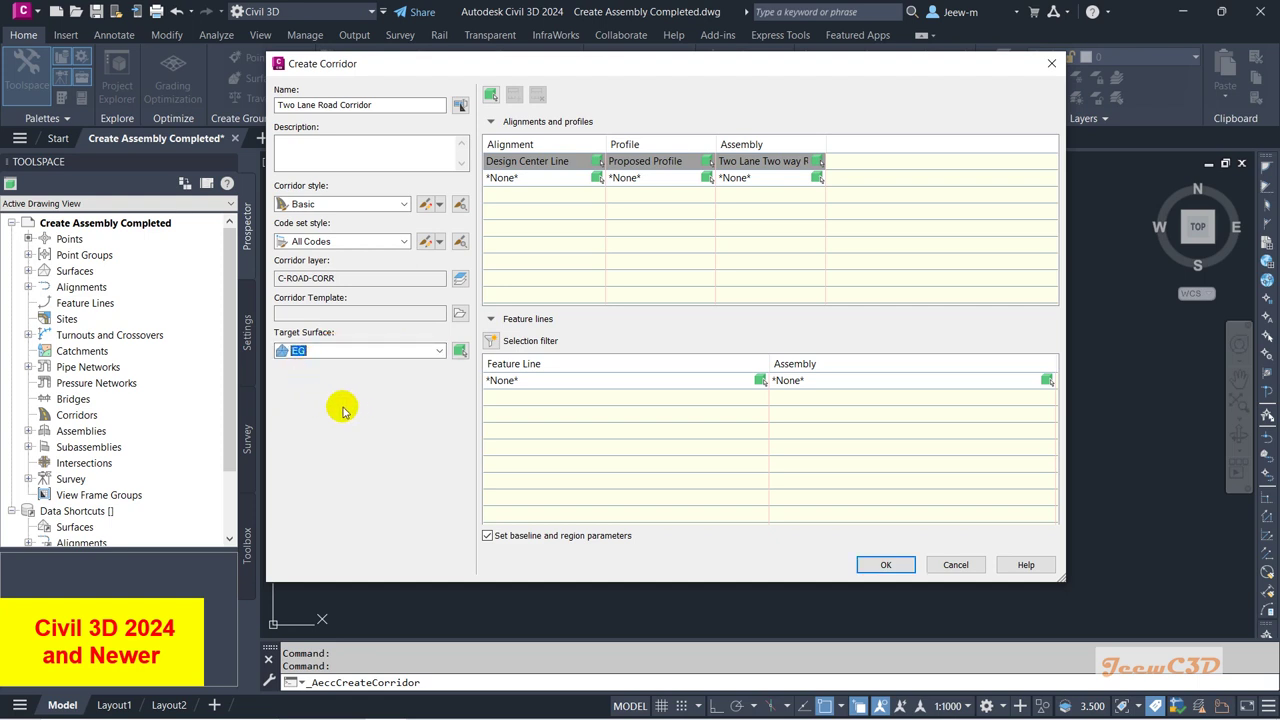
left_click(885, 564)
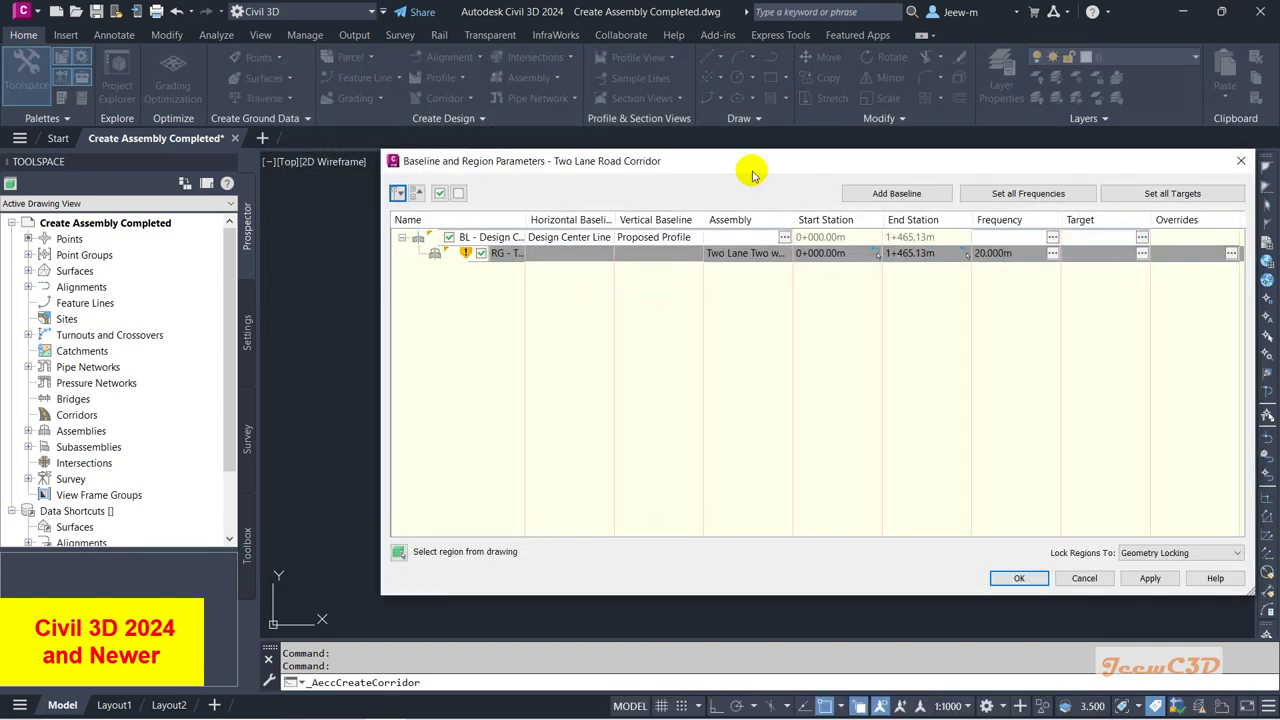
Set the region's assembly frequency along tangents to 10 m.
left_click_drag(762, 162, 591, 128)
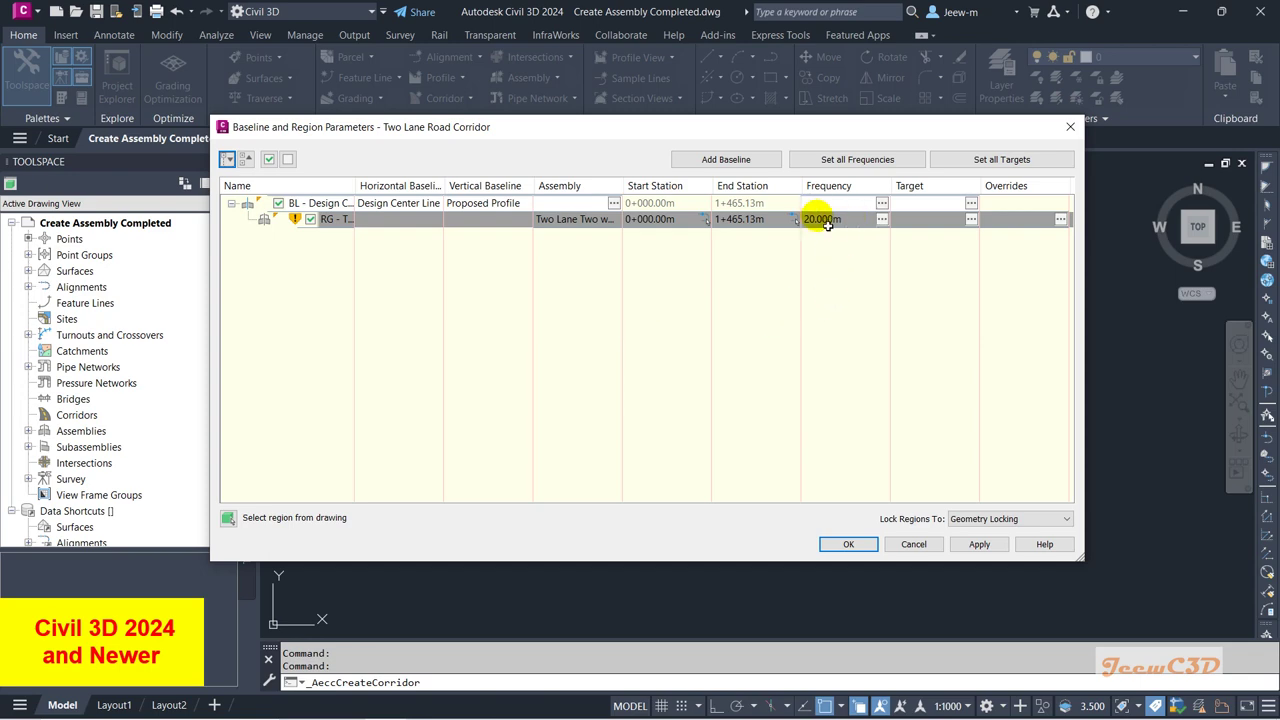
left_click(882, 220)
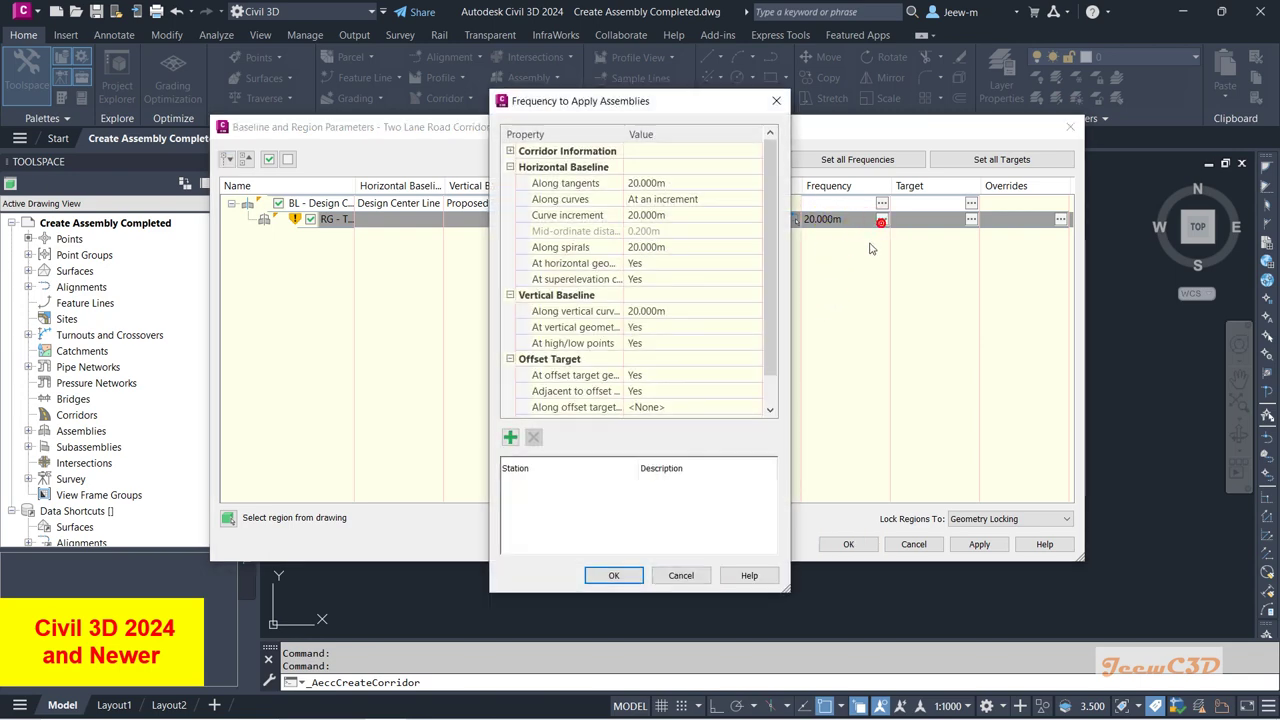
left_click(646, 183)
type("10")
key("Return")
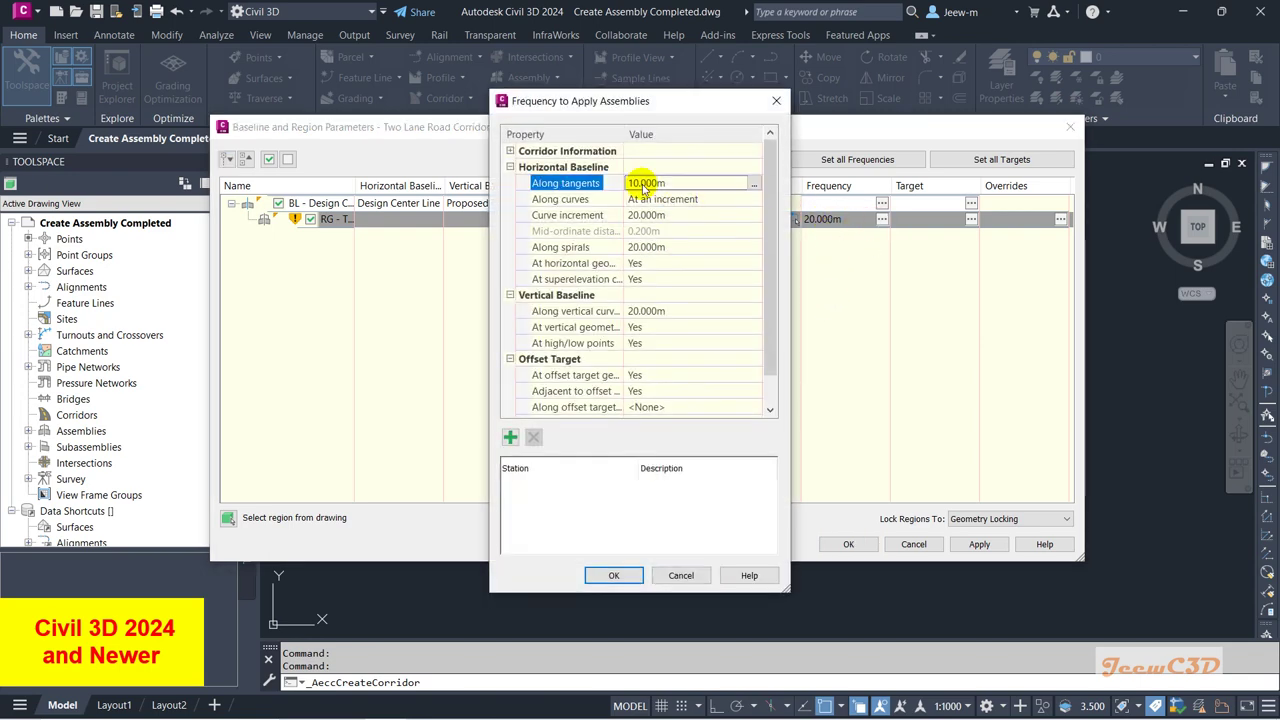
Set the curve increment to 10 m, and accept the region parameters with a rebuild of the corridor.
left_click(648, 219)
type("1")
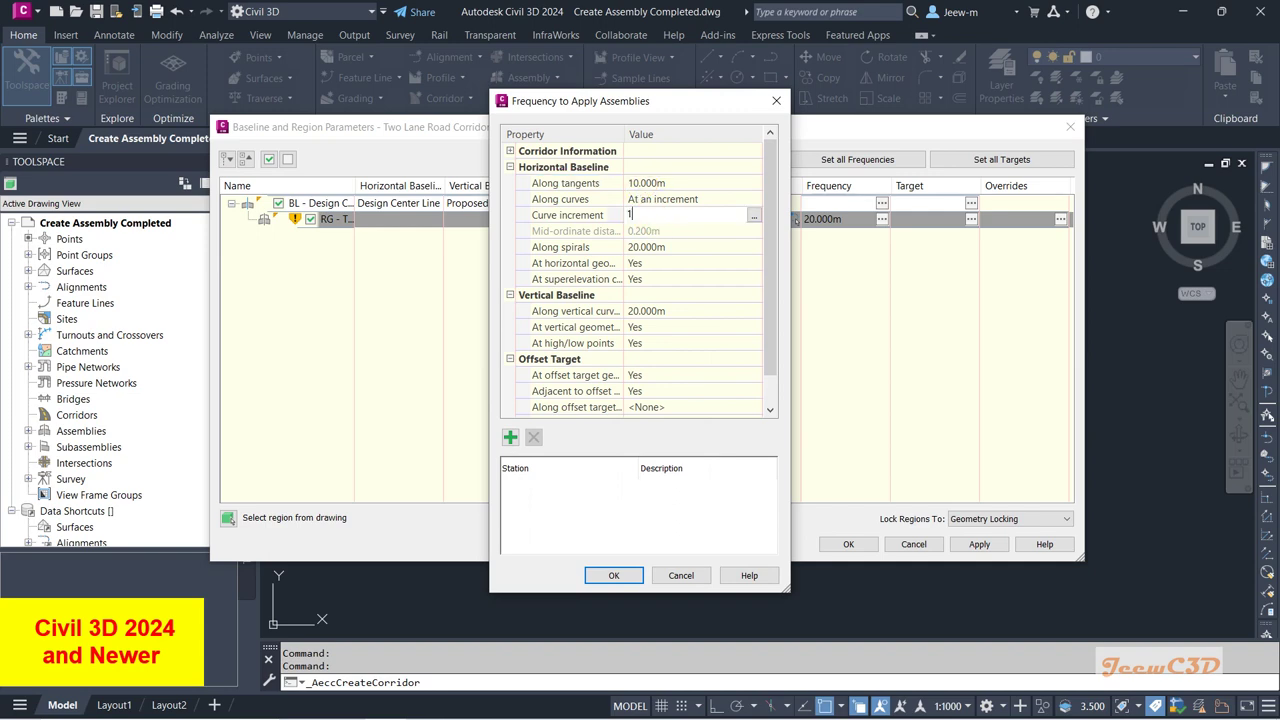
type("0")
key("Return")
left_click(613, 575)
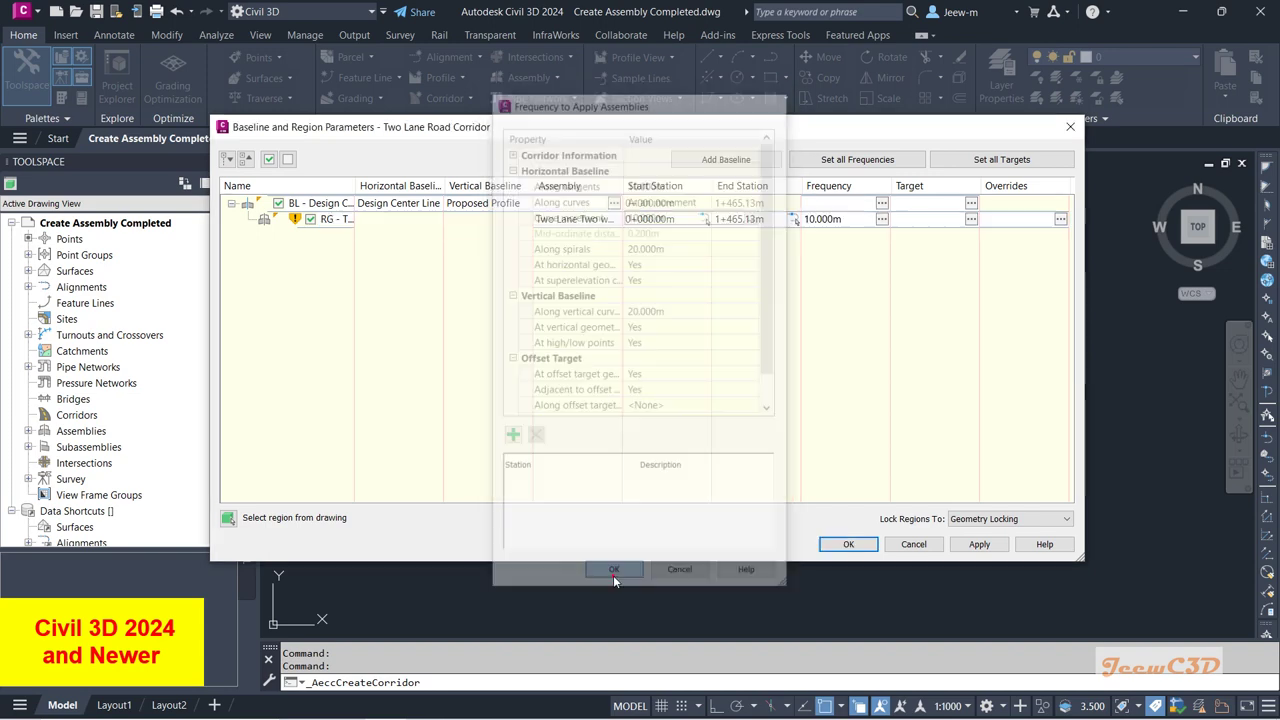
left_click(848, 544)
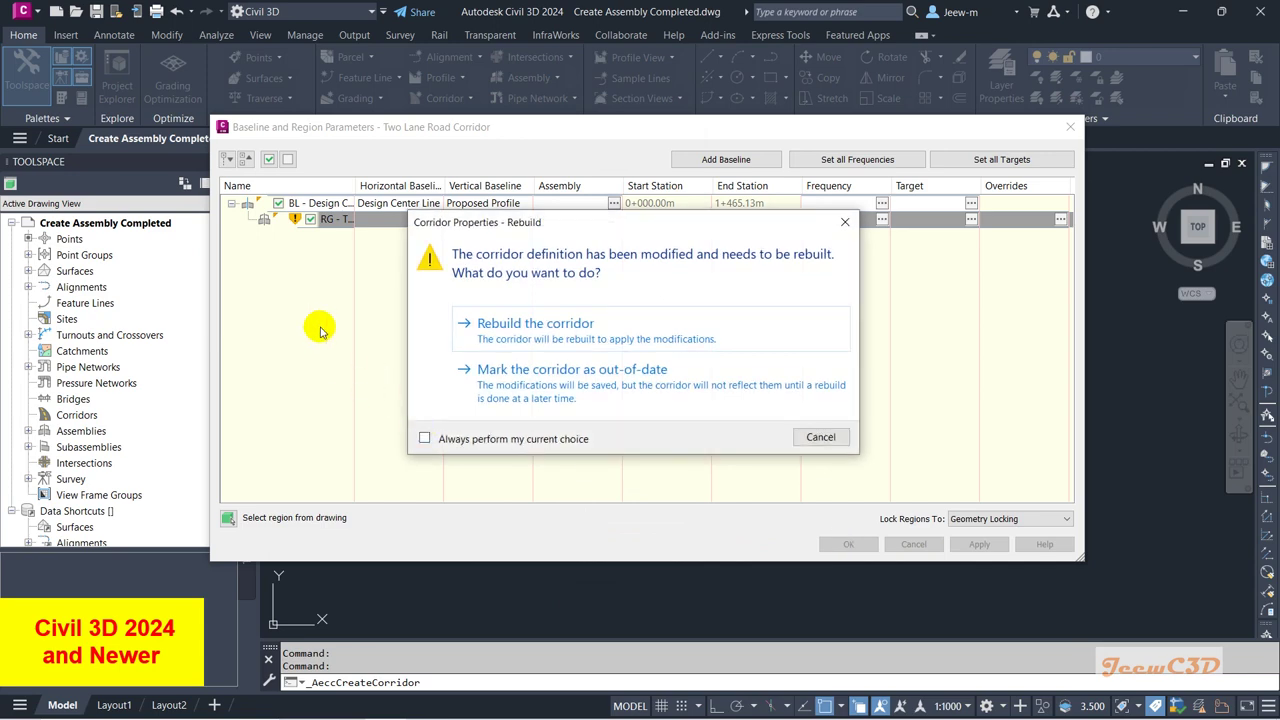
left_click(495, 325)
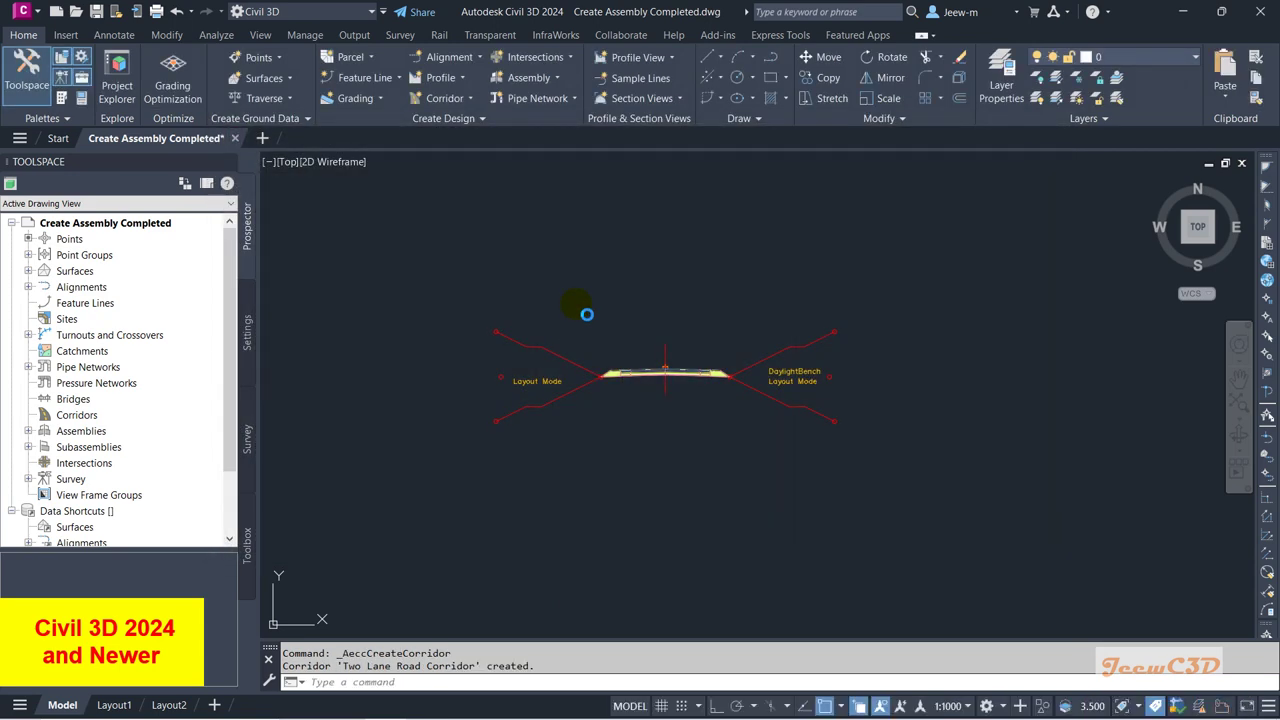
Examine the rebuilt corridor's section lines and feature lines from its start to around station 0+140.
scroll(554, 318, "down", 6)
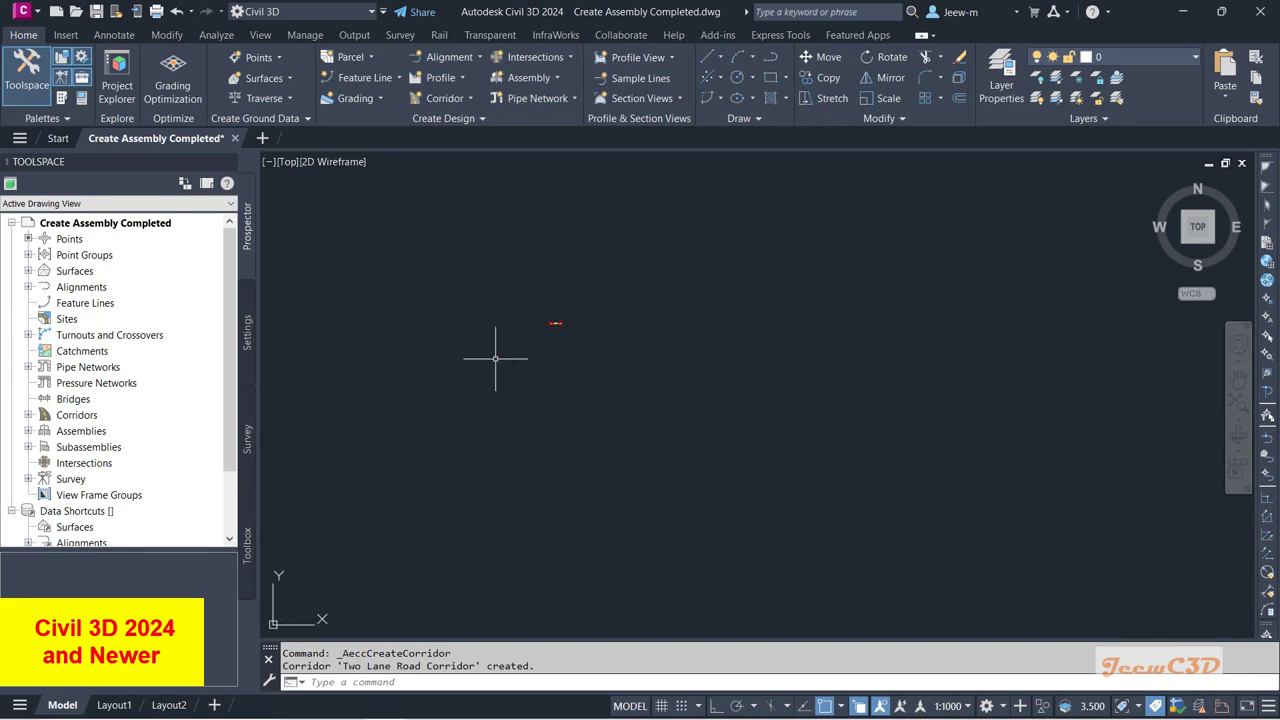
scroll(523, 363, "up", 6)
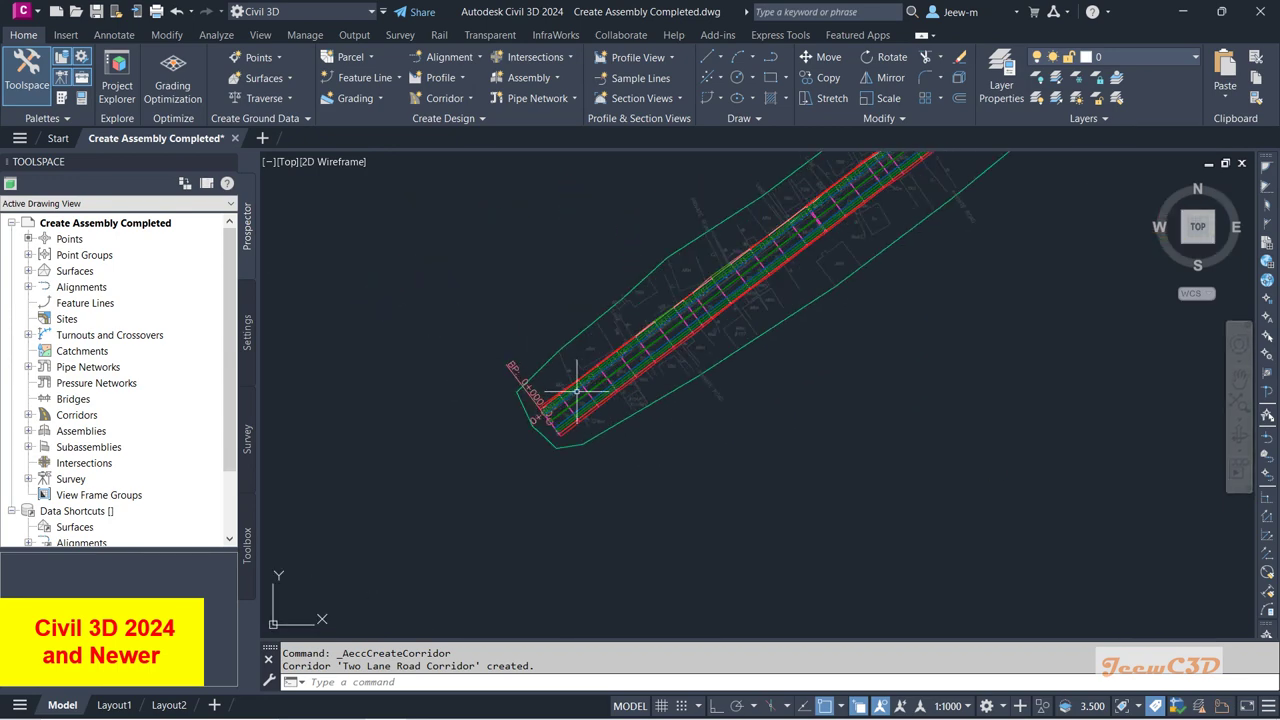
scroll(463, 357, "up", 2)
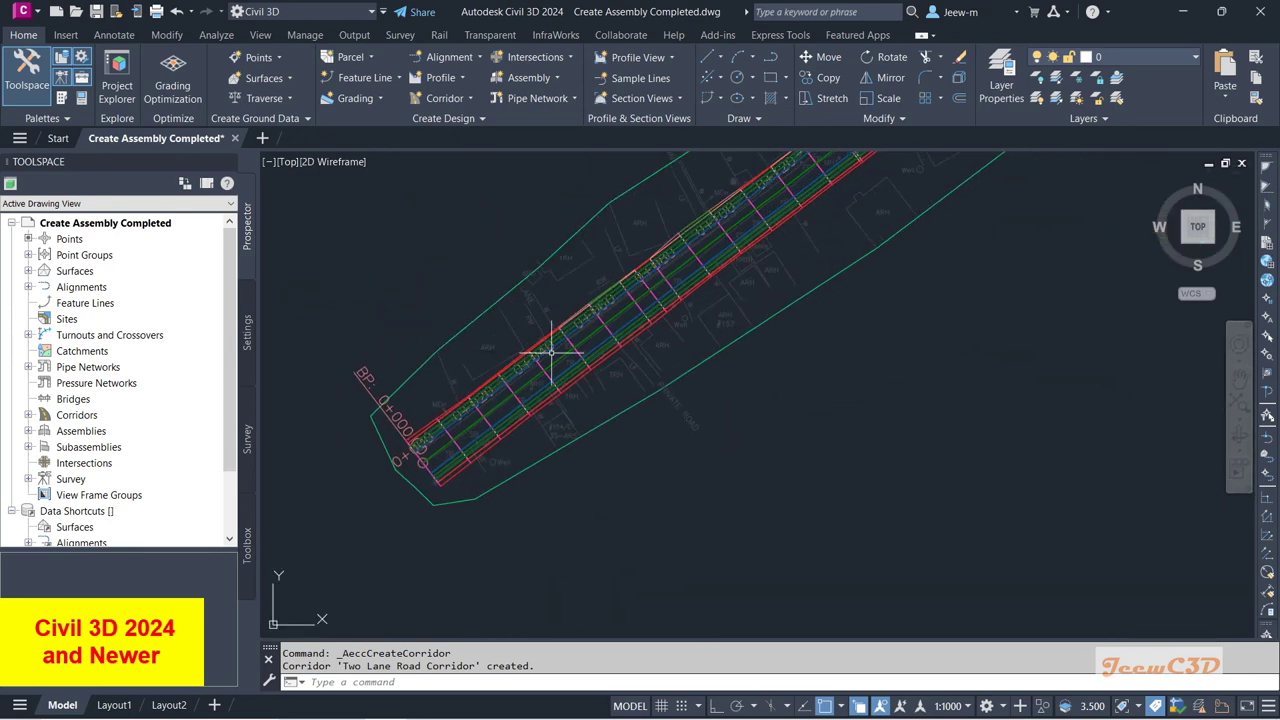
scroll(714, 420, "up", 2)
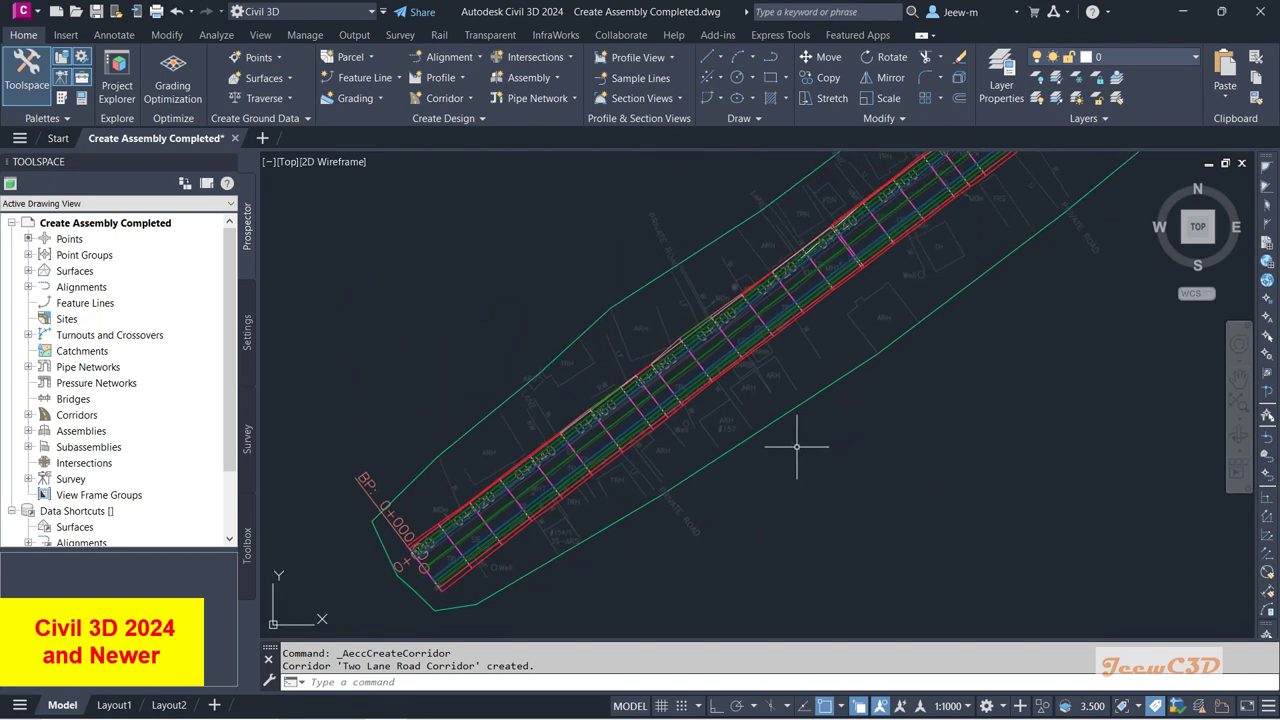
mouse_move(797, 447)
middle_click_drag(920, 431, 857, 471)
mouse_move(855, 473)
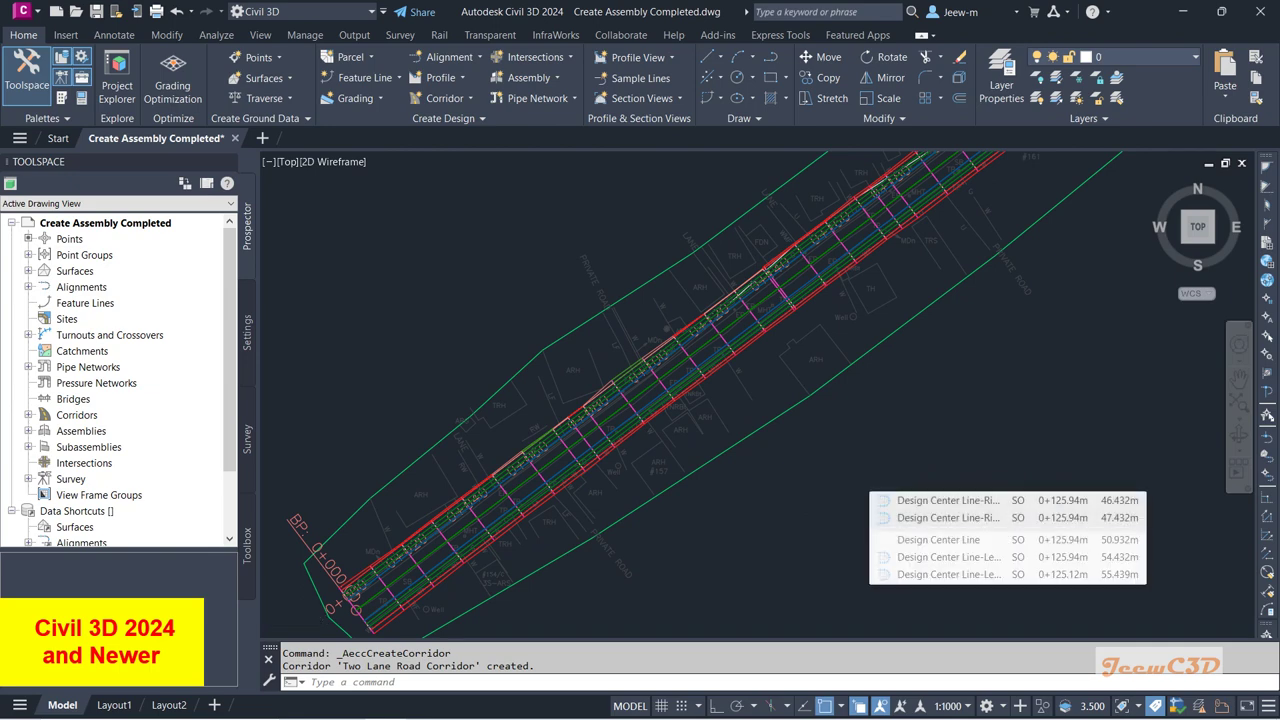
scroll(870, 478, "down", 3)
middle_click_drag(889, 483, 894, 443)
mouse_move(885, 463)
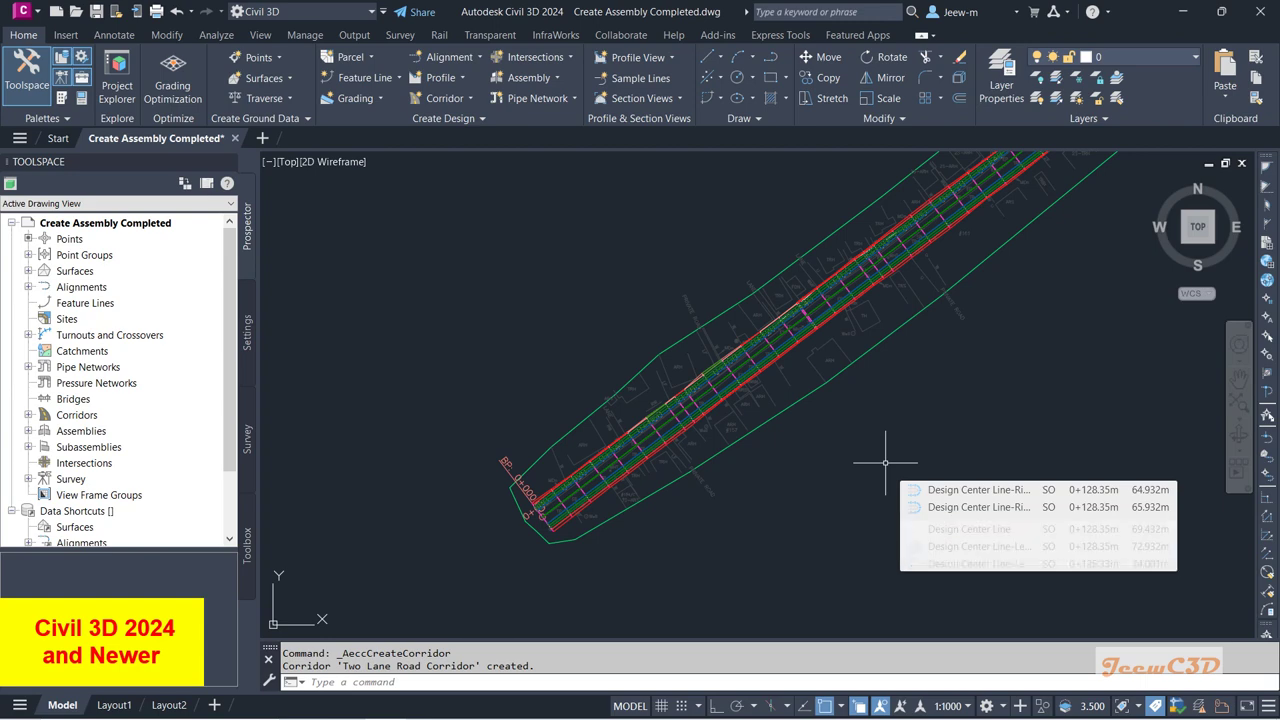
scroll(780, 345, "up", 6)
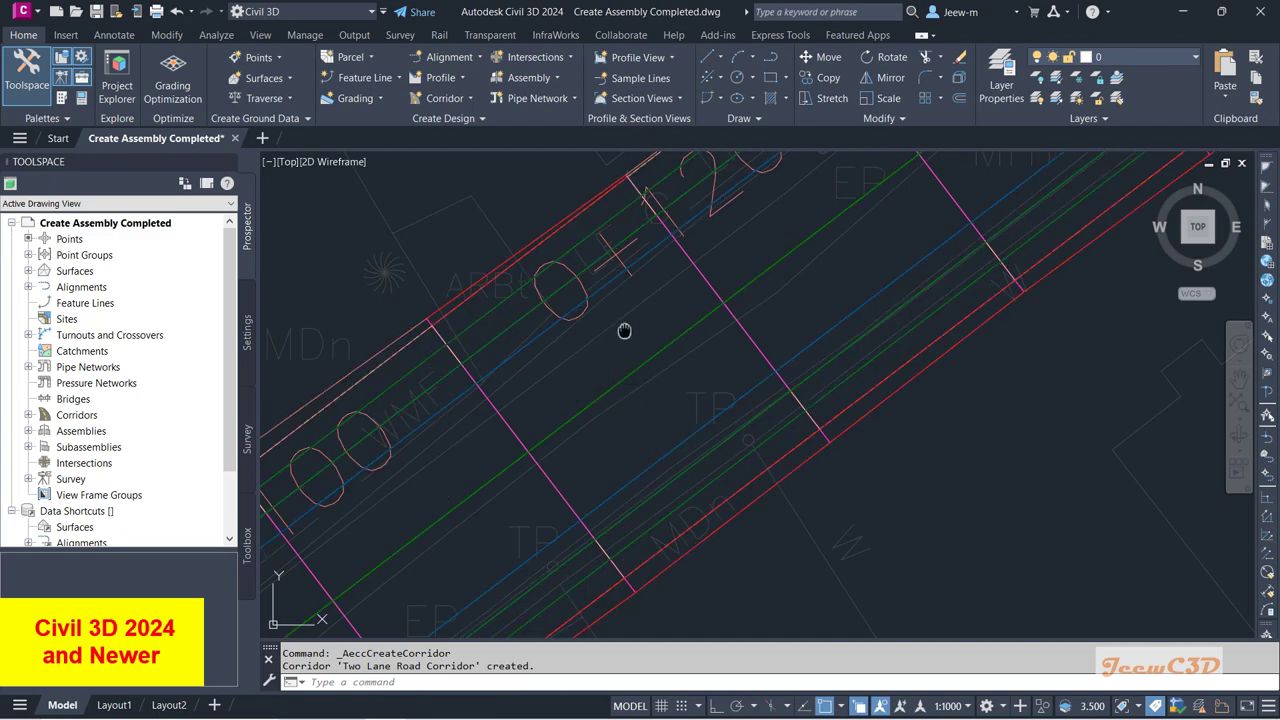
scroll(624, 331, "up", 5)
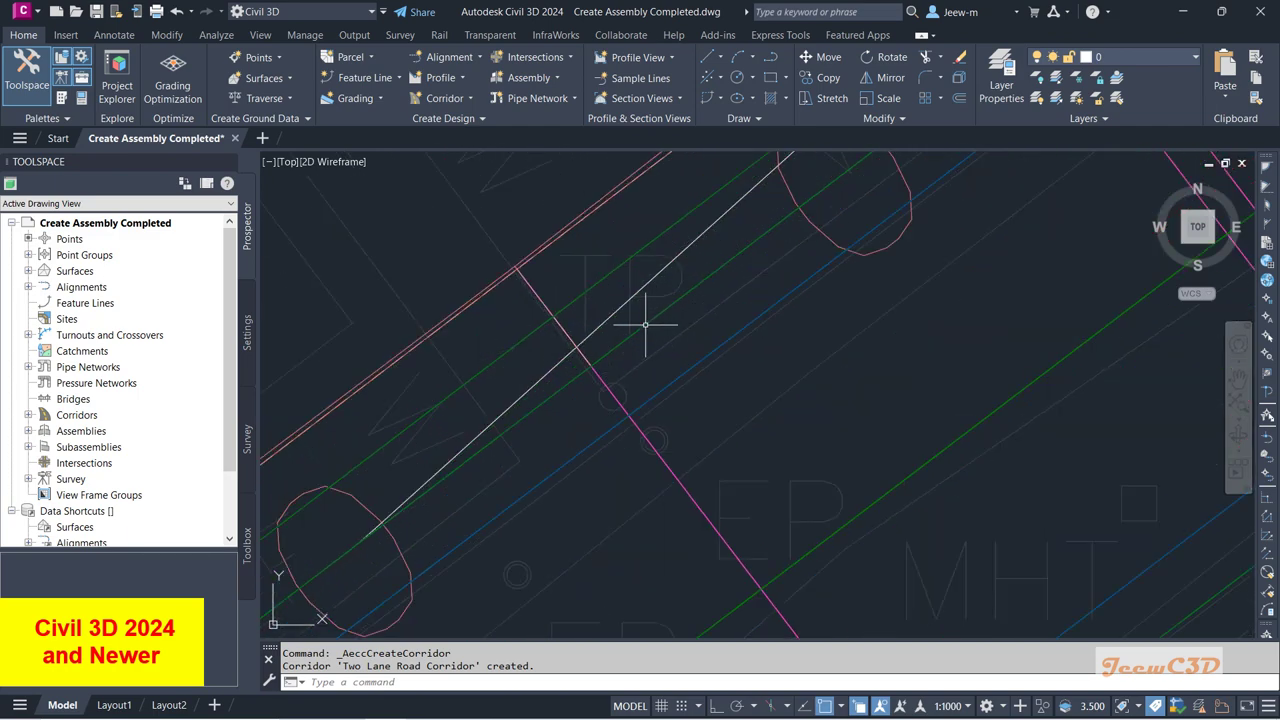
scroll(645, 324, "down", 5)
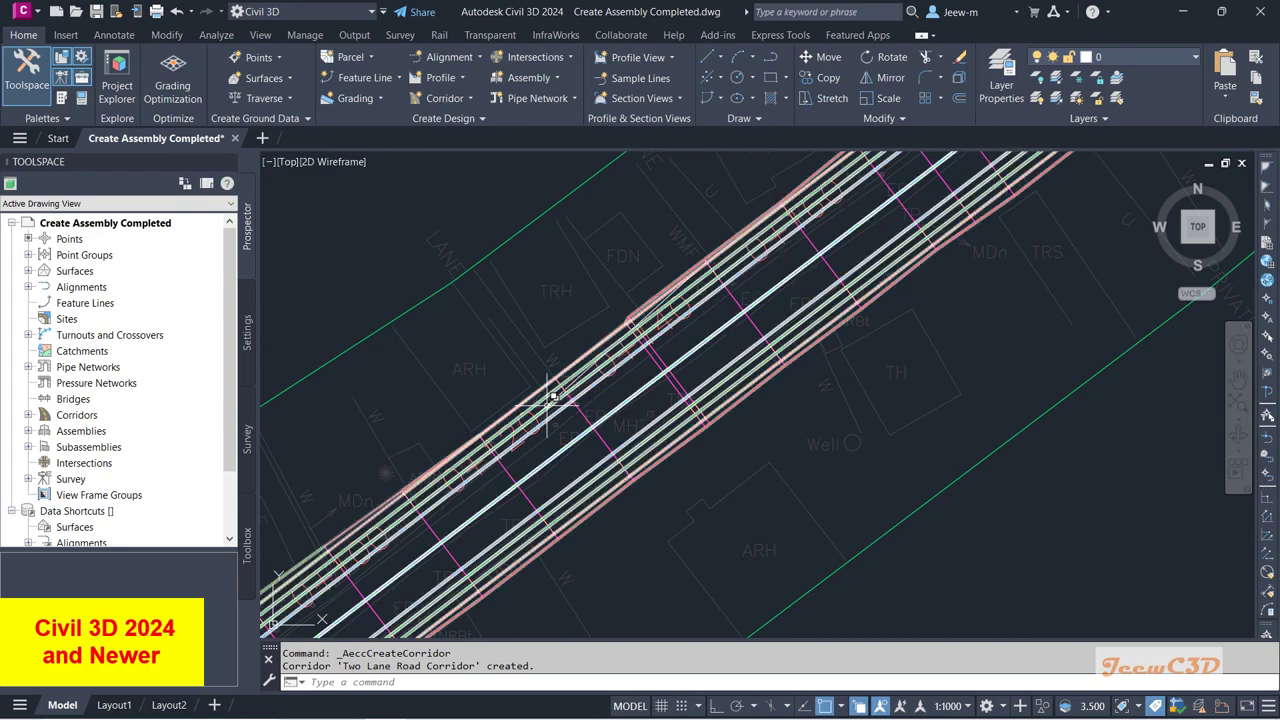
Select the Two Lane Road Corridor at the paired section lines near station 0+140.
scroll(663, 289, "up", 2)
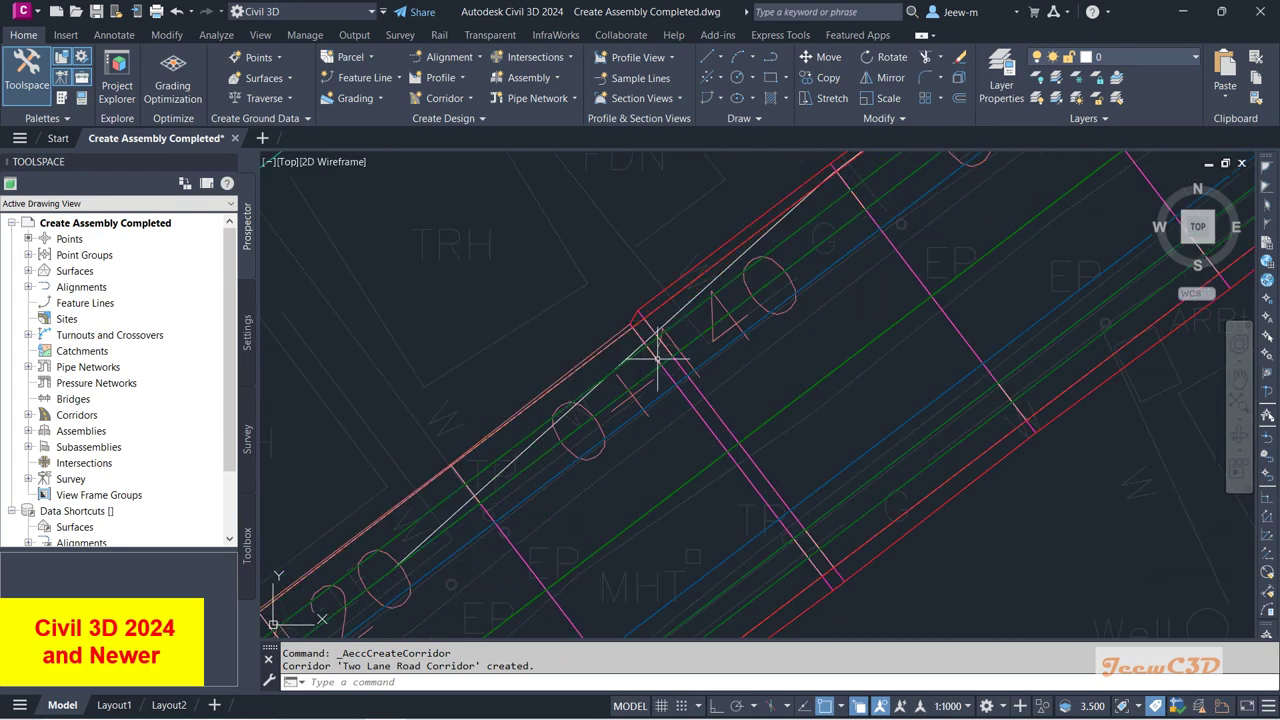
left_click(720, 412)
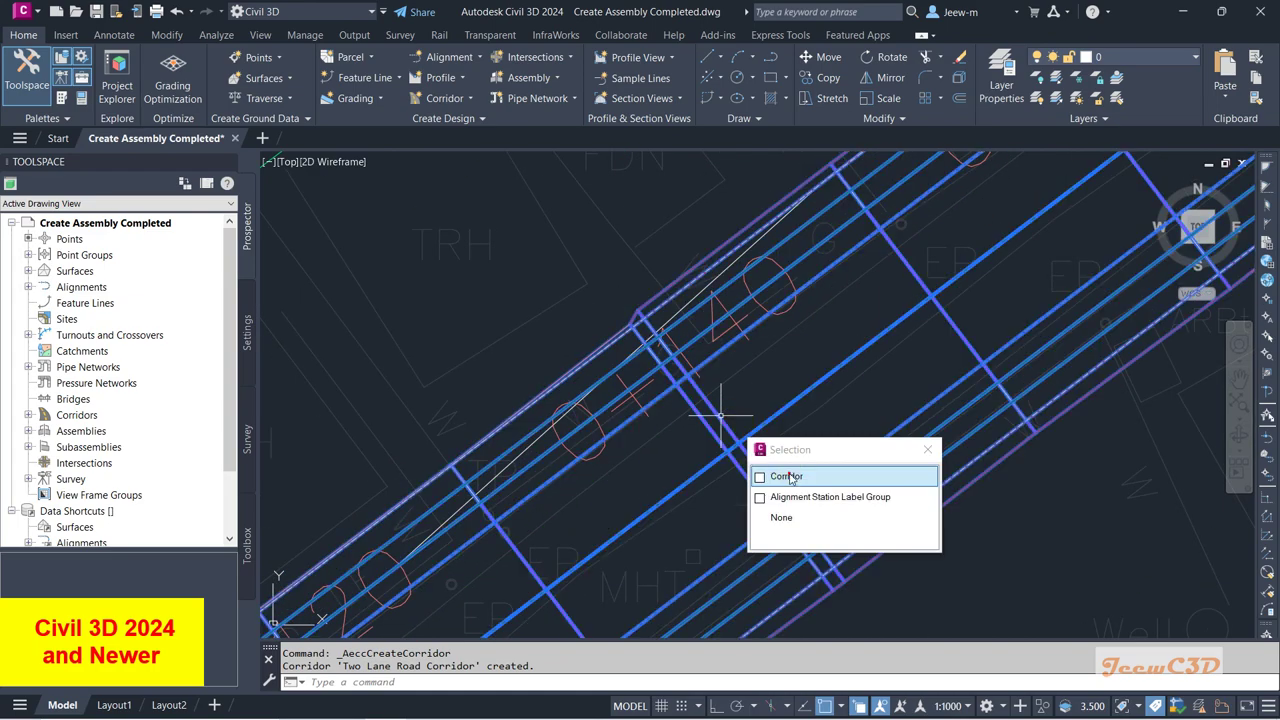
left_click(720, 412)
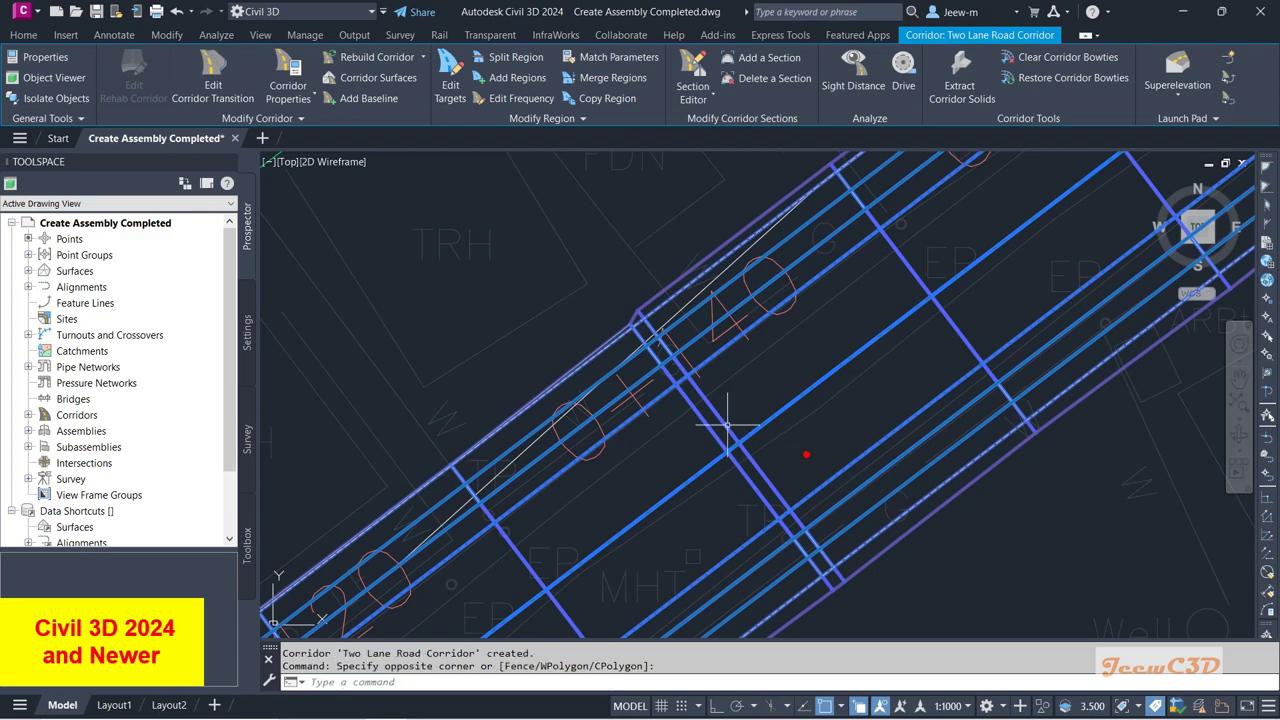
Examine the selected corridor's section line spacing and daylight edge on both sides of station 0+140.
scroll(737, 420, "up", 1)
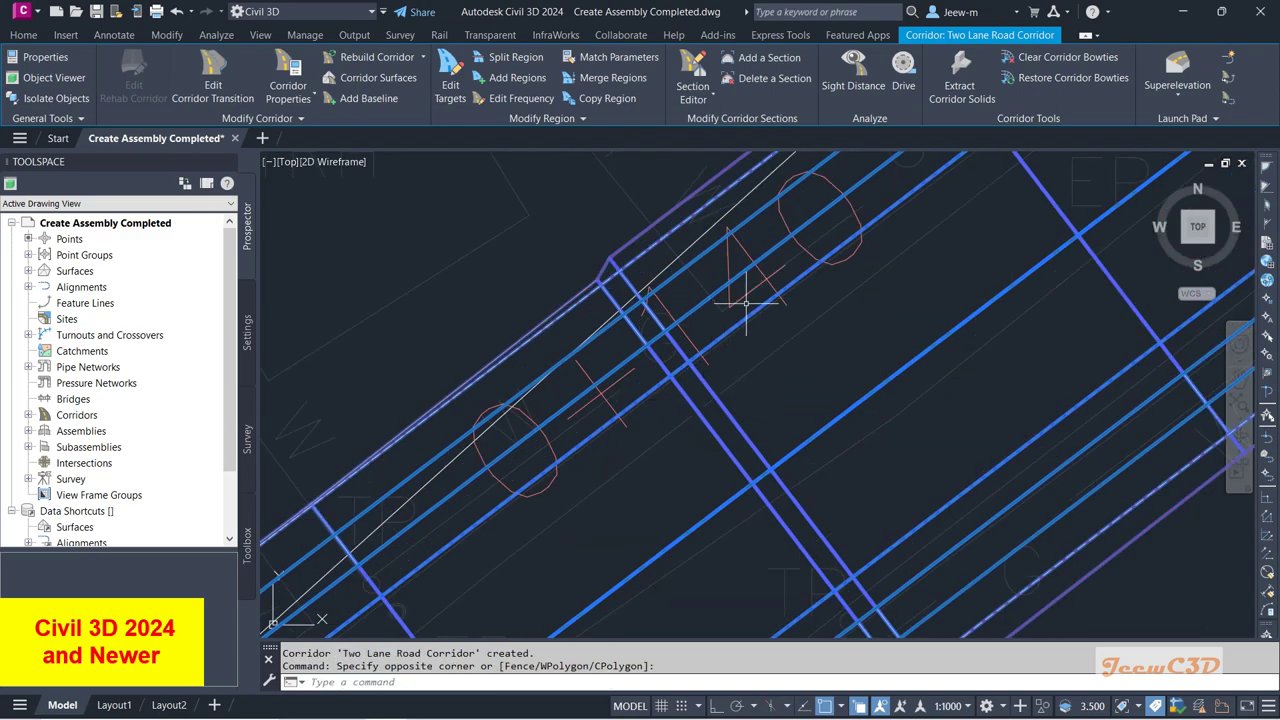
scroll(757, 263, "down", 2)
middle_click_drag(757, 263, 563, 491)
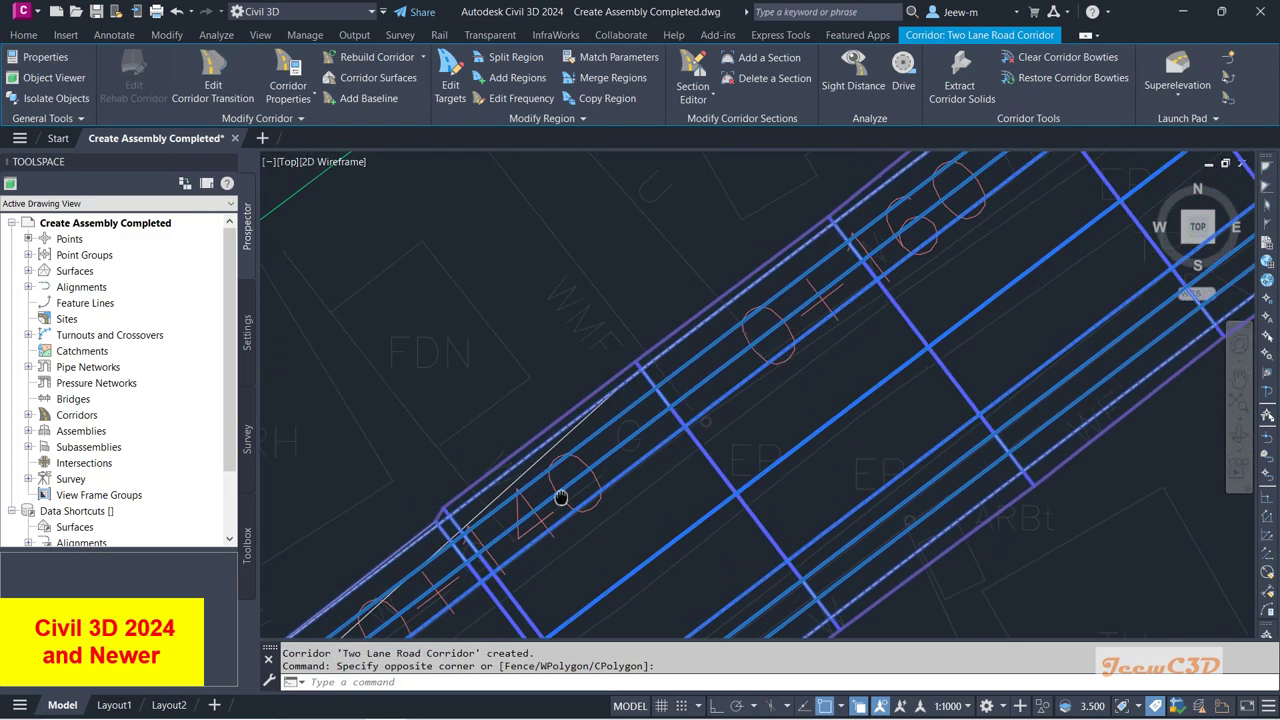
scroll(620, 440, "up", 1)
scroll(680, 391, "up", 1)
scroll(600, 470, "up", 1)
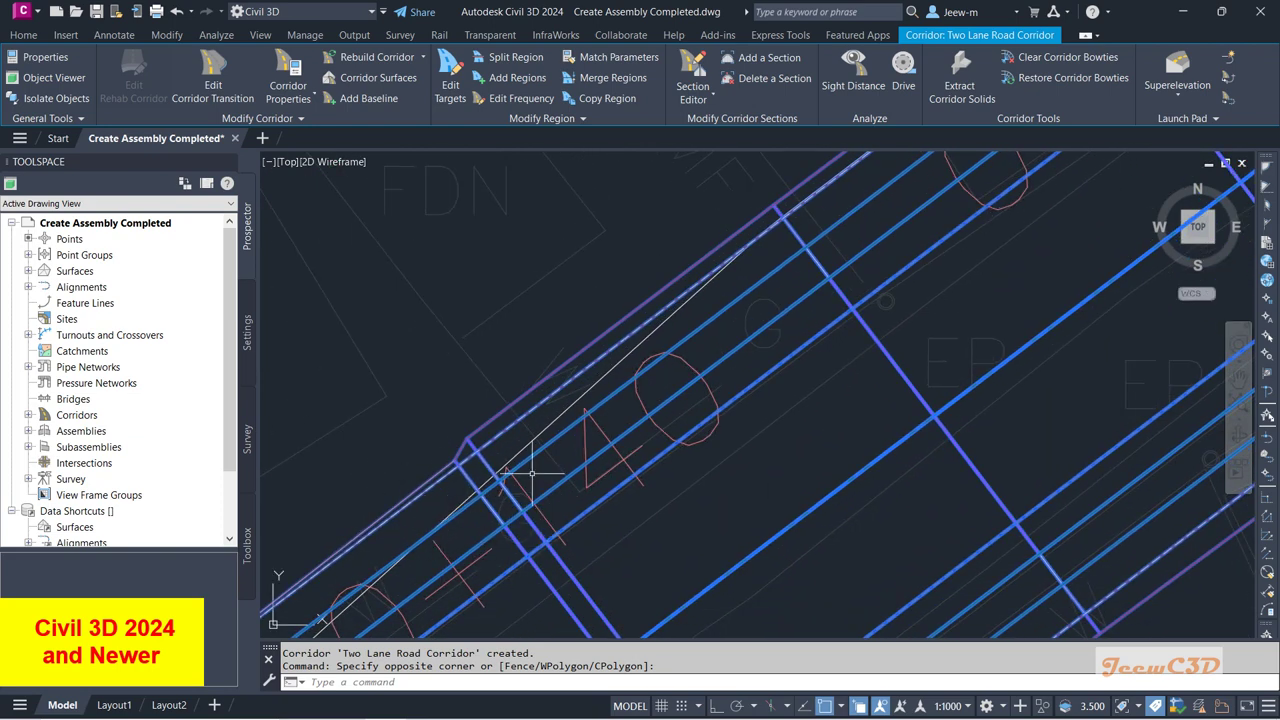
scroll(771, 408, "down", 3)
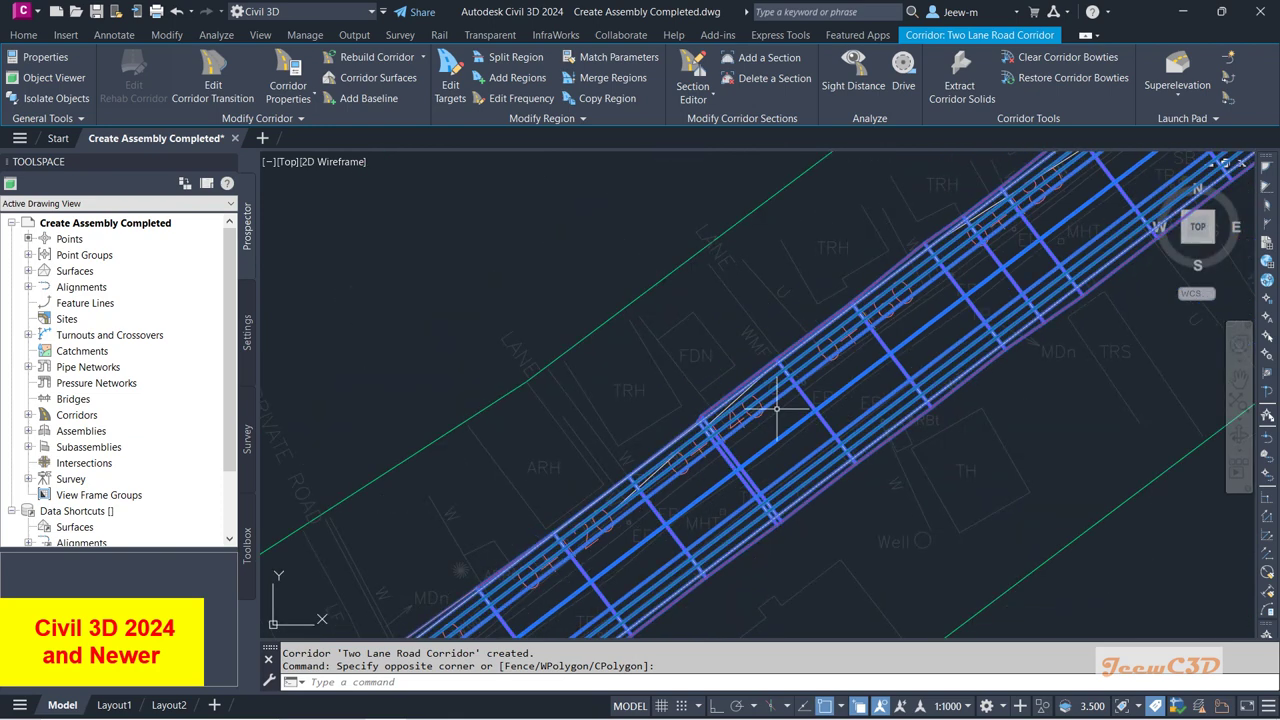
mouse_move(772, 424)
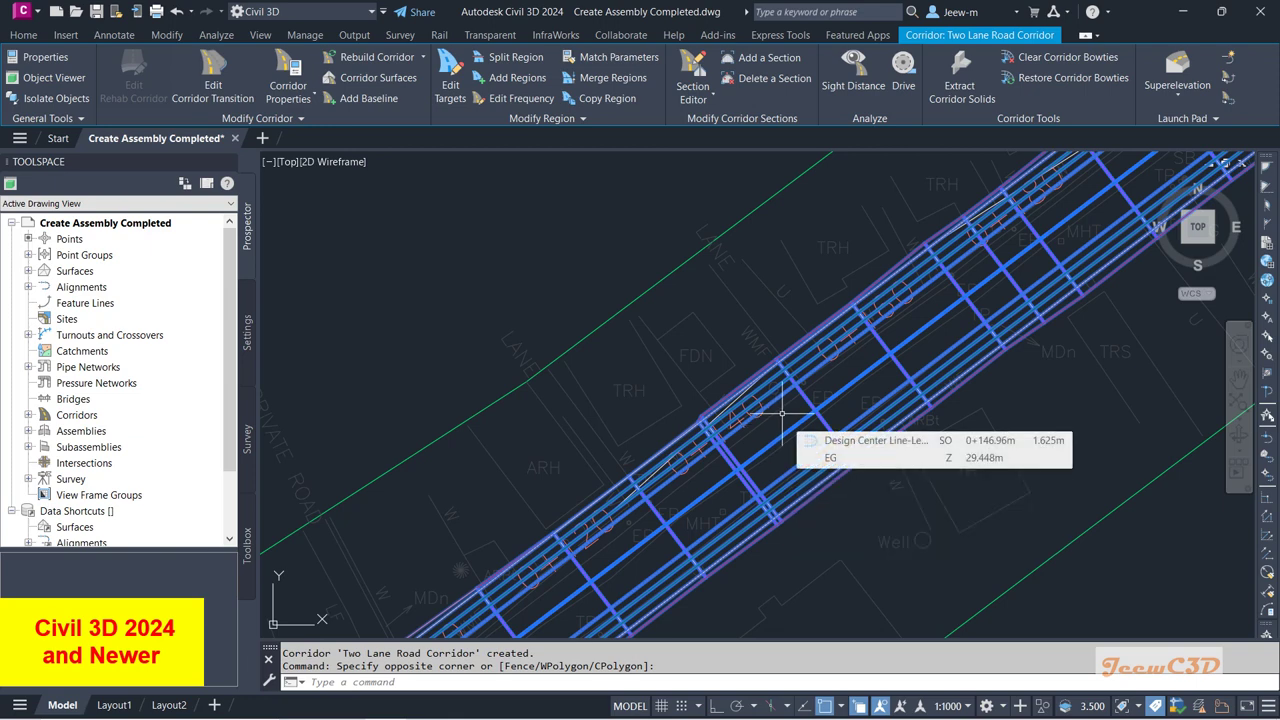
middle_click_drag(777, 423, 848, 319)
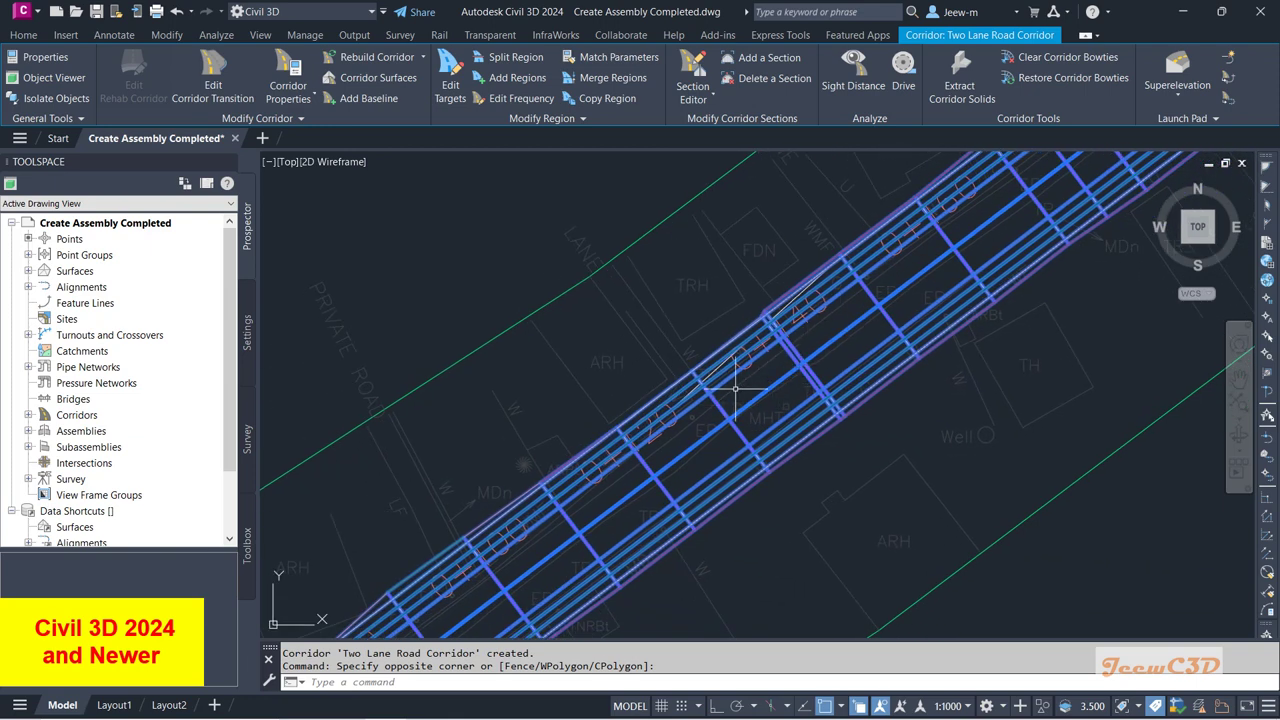
mouse_move(747, 383)
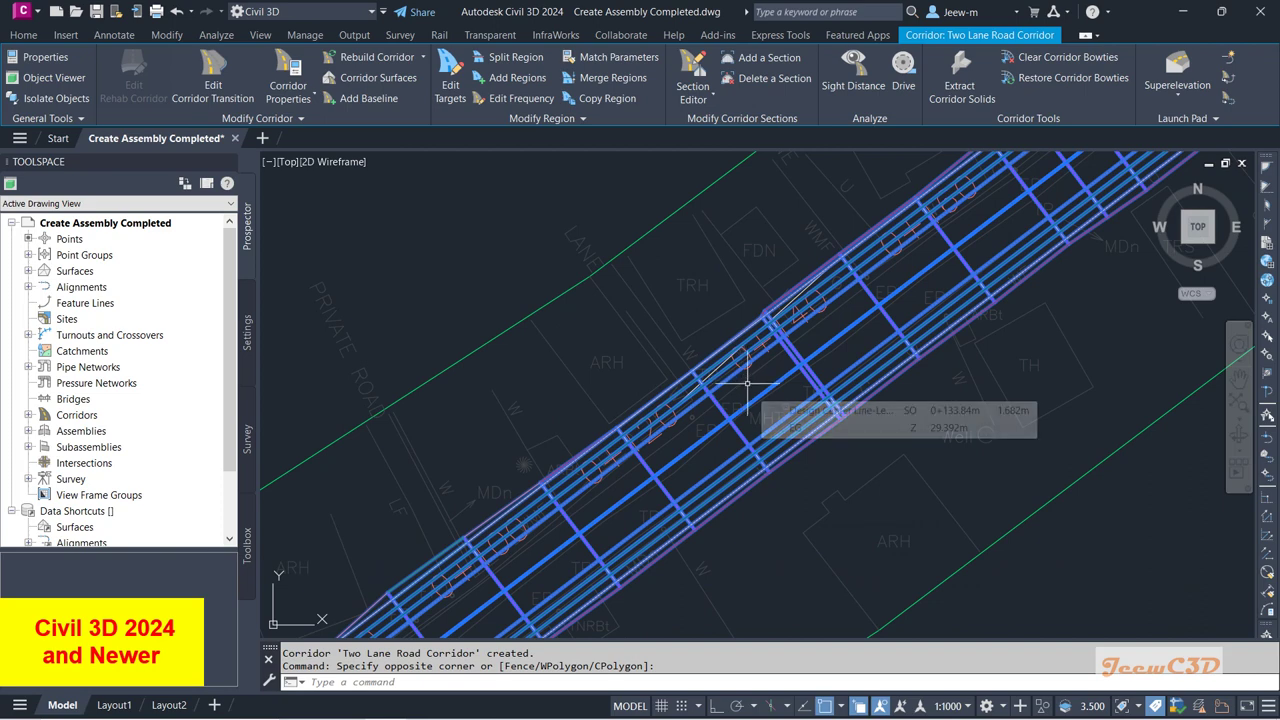